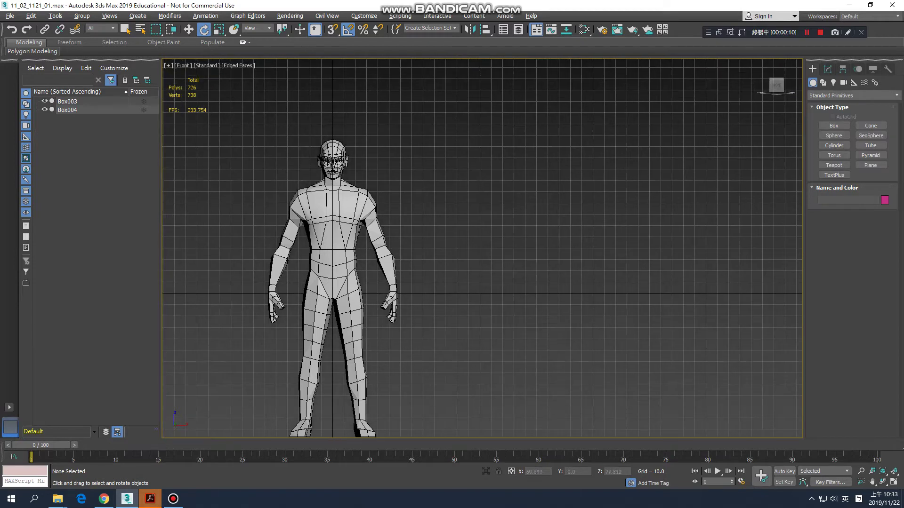
Step: Switch to Google Drive in the browser and look up the example images in the work08 and work09 folders, starting with work08
scroll(311, 123, "up", 5)
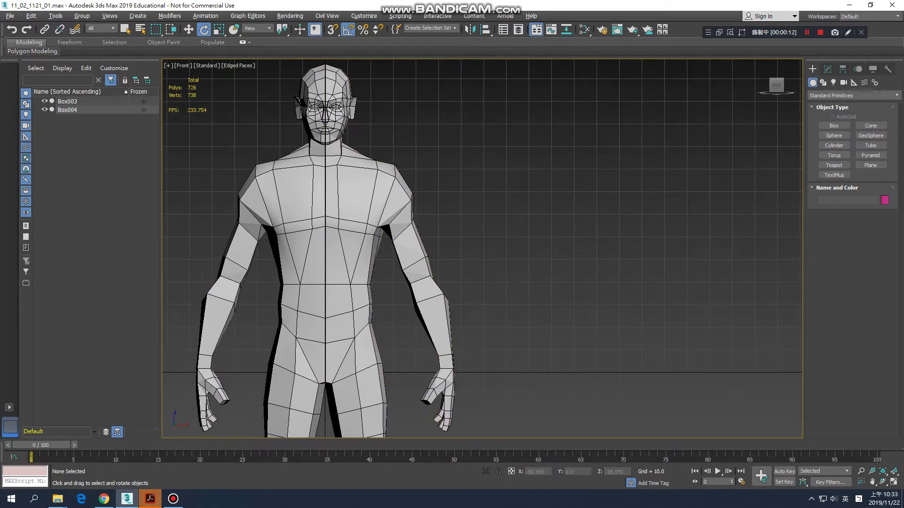
left_click(103, 499)
left_click(546, 152)
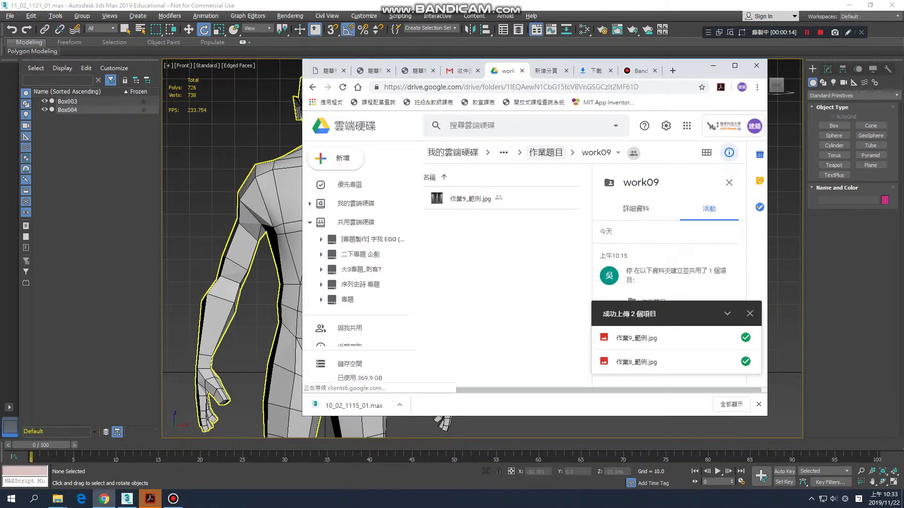
left_click(460, 351)
double_click(460, 352)
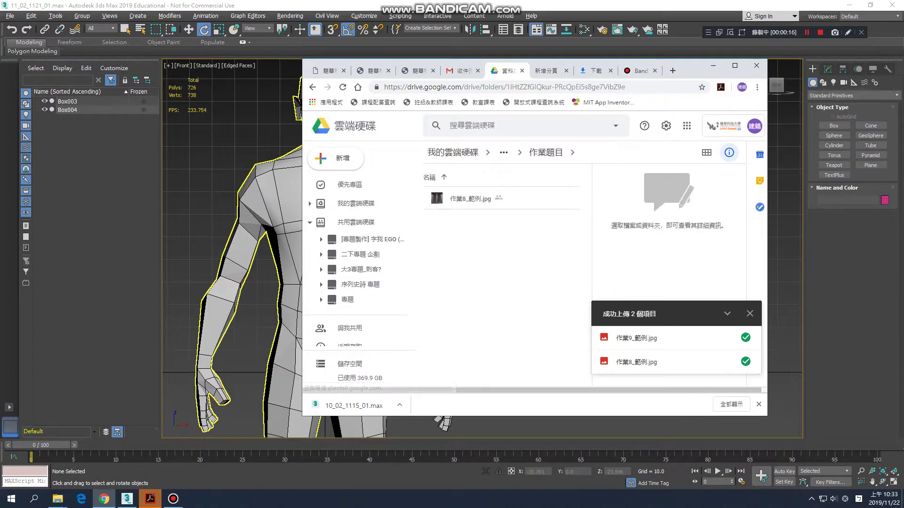
left_click(546, 152)
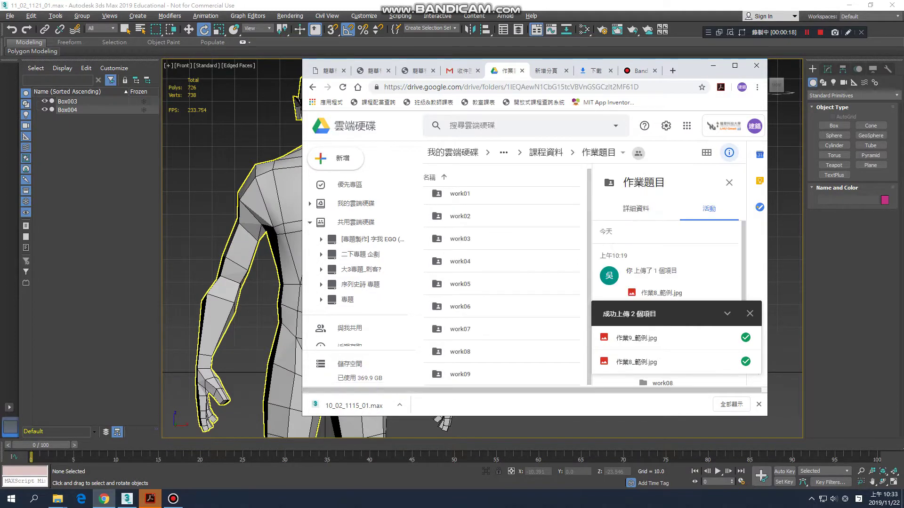
double_click(460, 373)
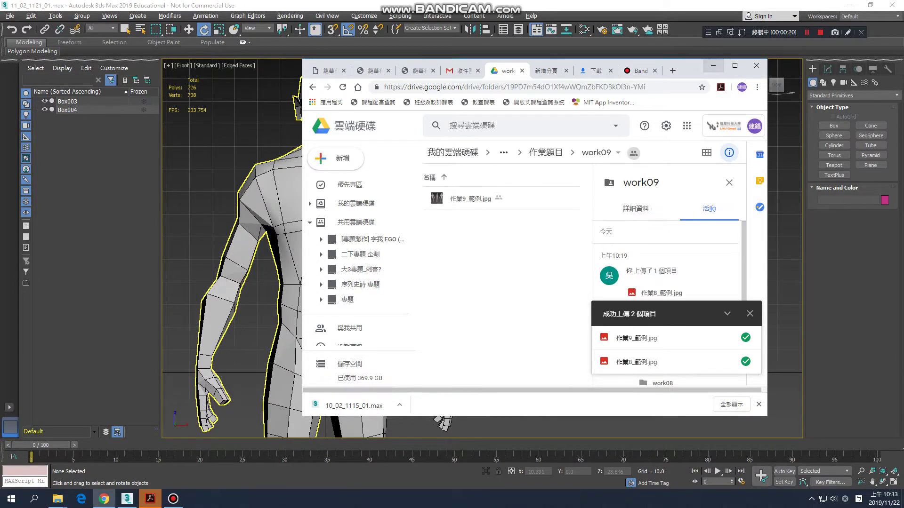
left_click(713, 65)
Step: Return to 3ds Max, select body half Box003 and examine its head and shoulders from the front and side
scroll(482, 249, "up", 3)
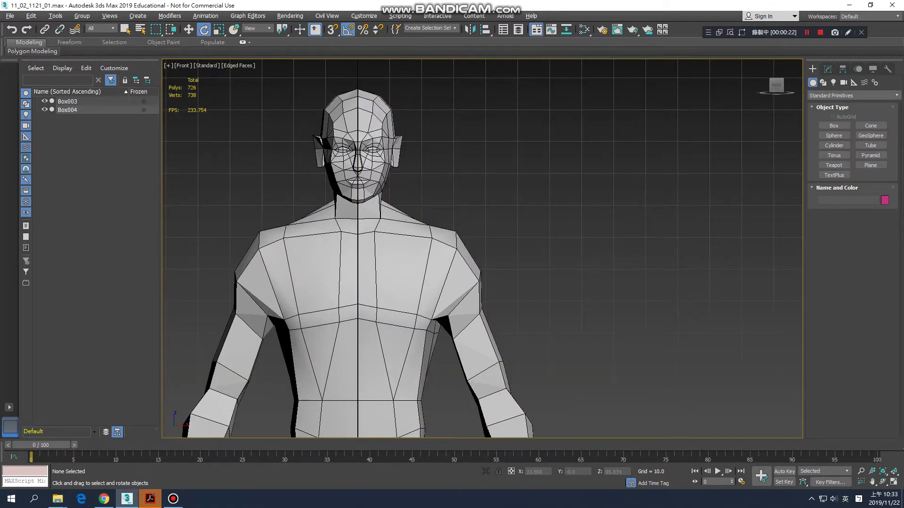
scroll(470, 292, "down", 5)
scroll(470, 291, "up", 4)
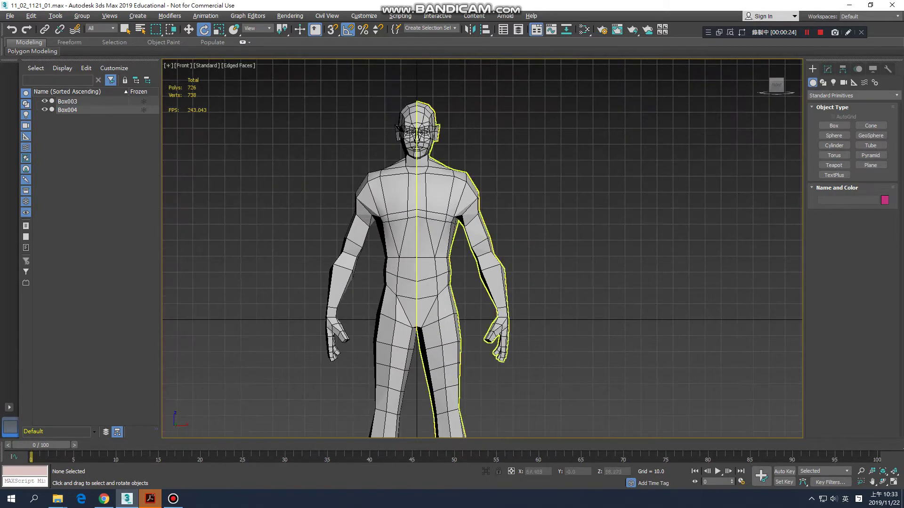
left_click_drag(510, 175, 475, 207)
middle_click_drag(476, 207, 456, 204, "alt")
scroll(407, 195, "up", 5)
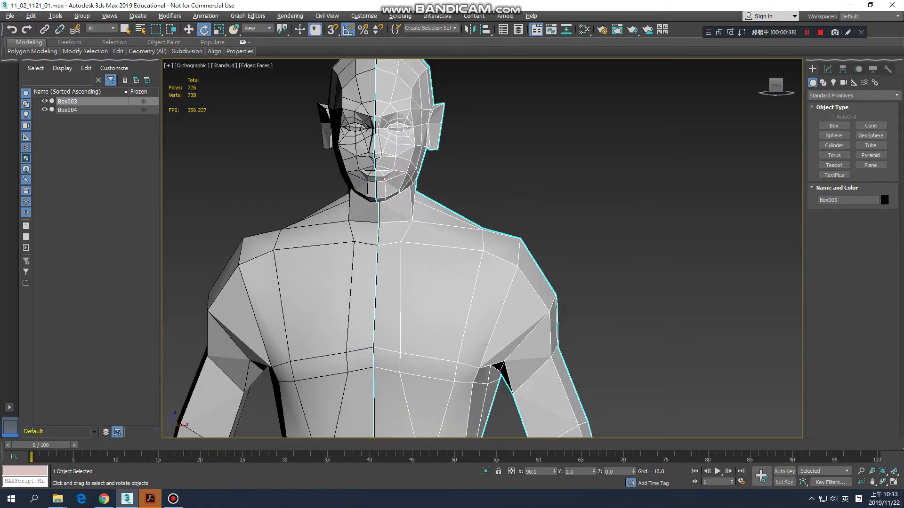
left_click_drag(473, 119, 498, 264)
mouse_move(498, 263)
middle_mouse_down("alt")
mouse_move(503, 254)
mouse_move(400, 260)
mouse_move(373, 231)
middle_mouse_up("alt")
scroll(499, 254, "down", 4)
scroll(499, 254, "up", 5)
scroll(452, 254, "up", 3)
key("F3")
key("F3")
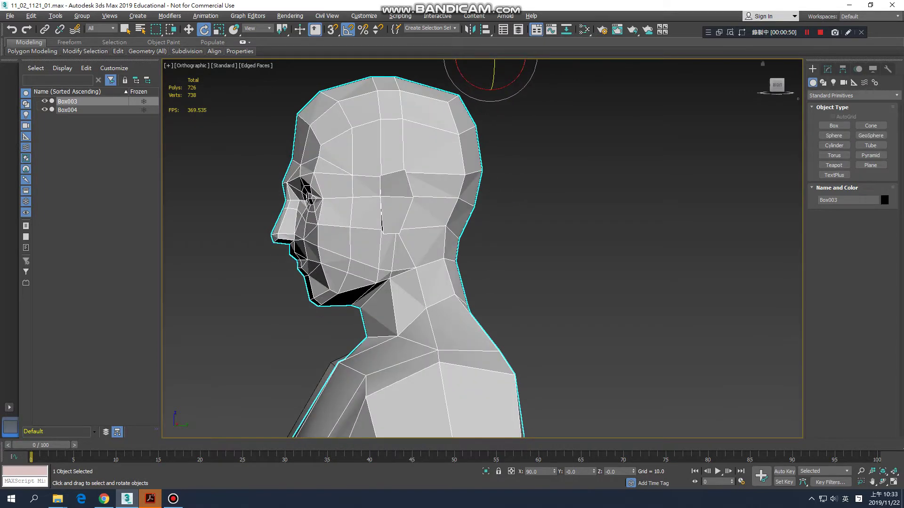
Step: Select the head and neck polygons of body half Box003 and detach them as a separate object
left_click(827, 69)
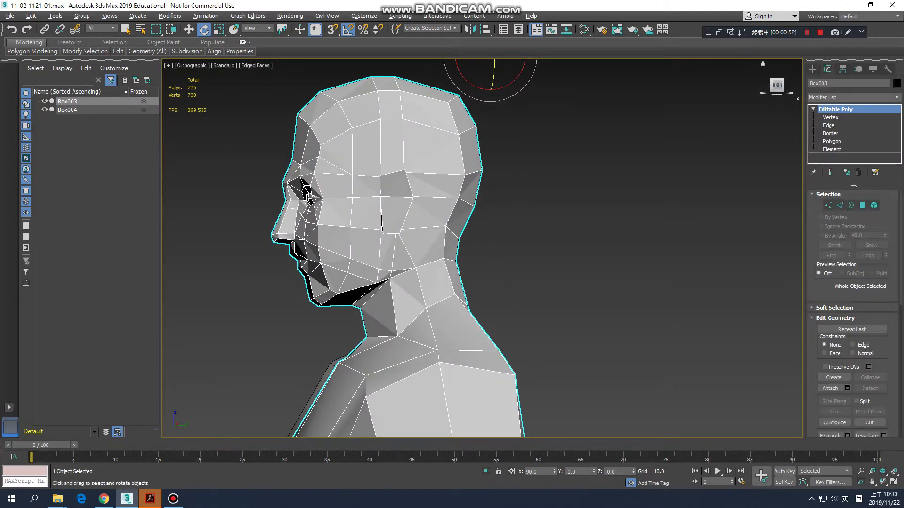
key("4")
scroll(499, 221, "down", 4)
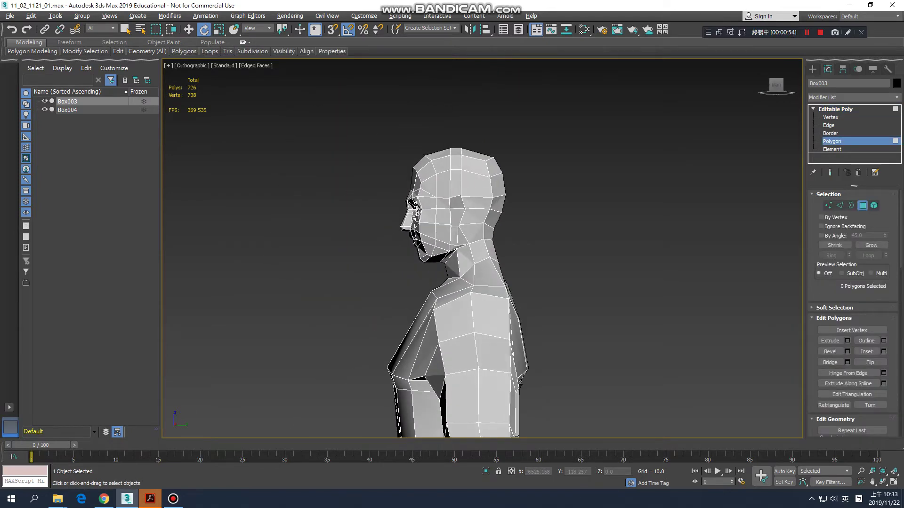
left_click_drag(535, 255, 535, 255)
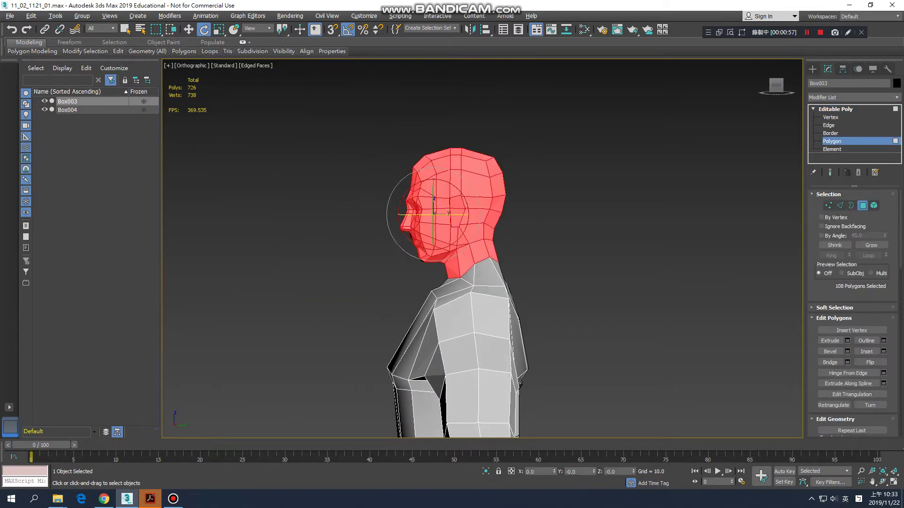
middle_click_drag(471, 236, 489, 261, "alt")
scroll(852, 311, "down", 5)
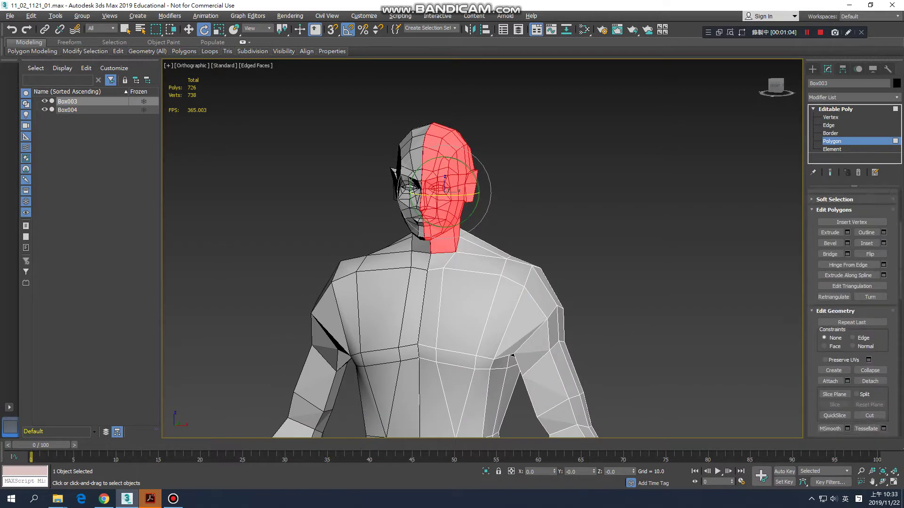
left_click(870, 295)
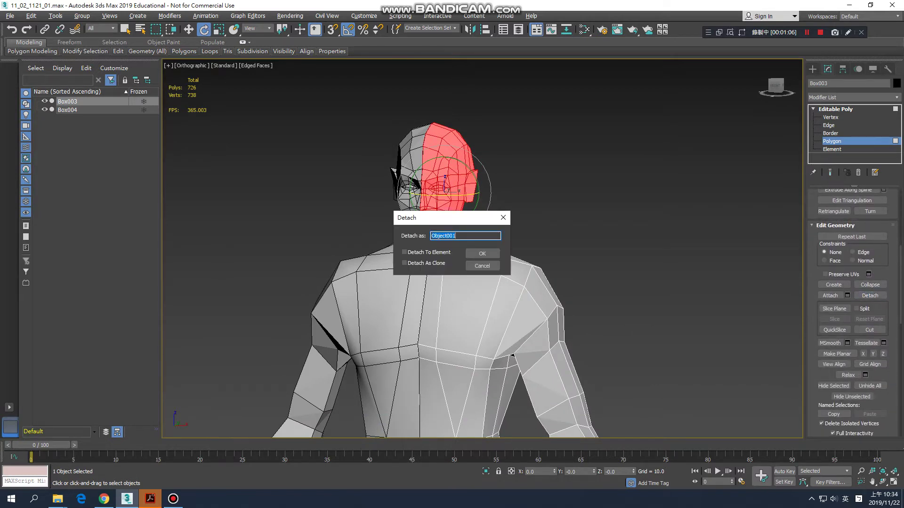
left_click(482, 253)
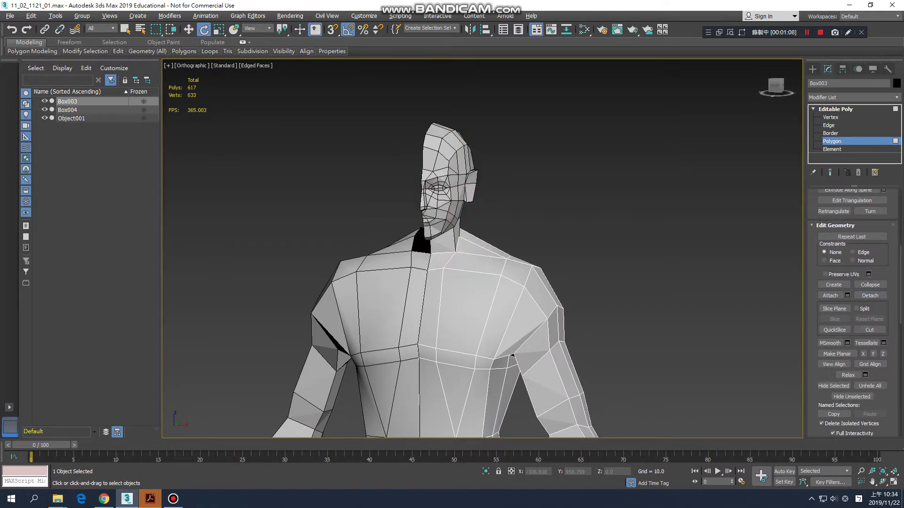
Step: Widen the command panel to two columns and leave polygon editing on the body half
left_click_drag(803, 250, 707, 249)
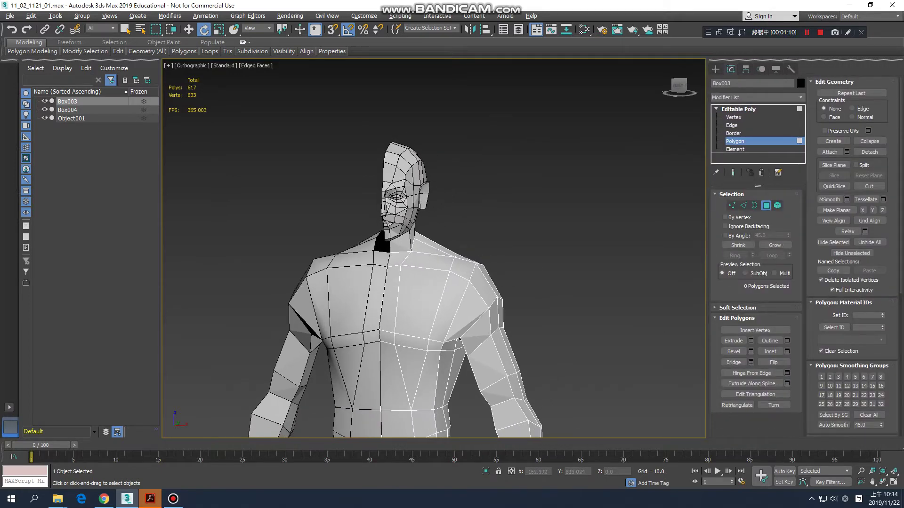
scroll(433, 249, "down", 5)
middle_click_drag(433, 250, 517, 249, "alt")
scroll(494, 212, "up", 5)
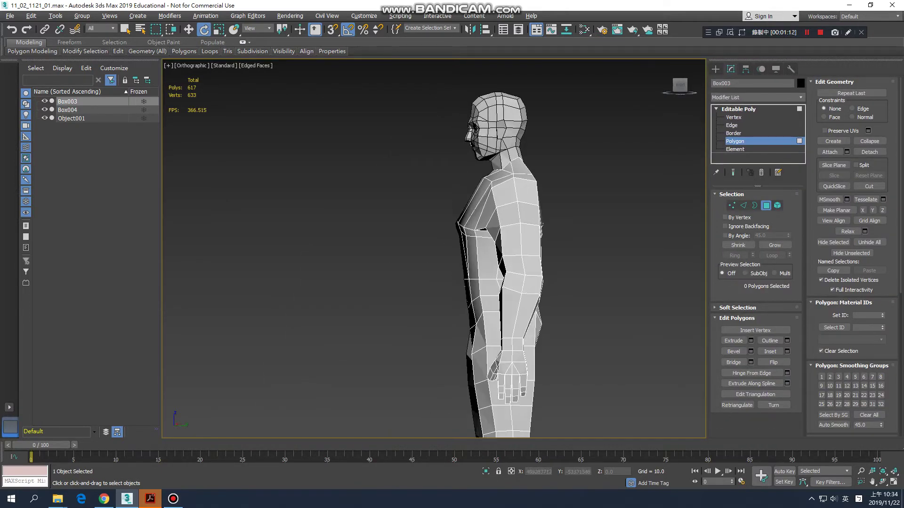
key("4")
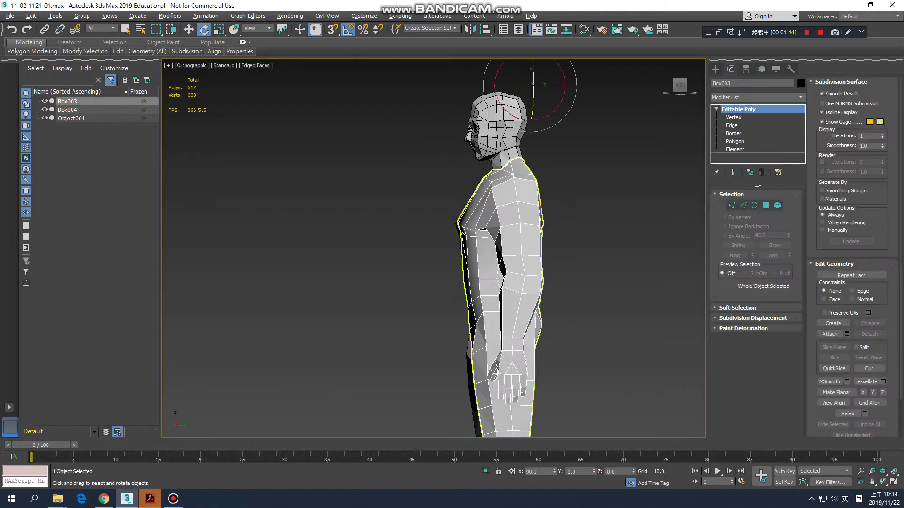
Step: Scale the headless body half thinner from front to back, to a depth scale of about 96.9
middle_click_drag(433, 249, 597, 250, "alt")
key("r")
scroll(492, 90, "down", 3)
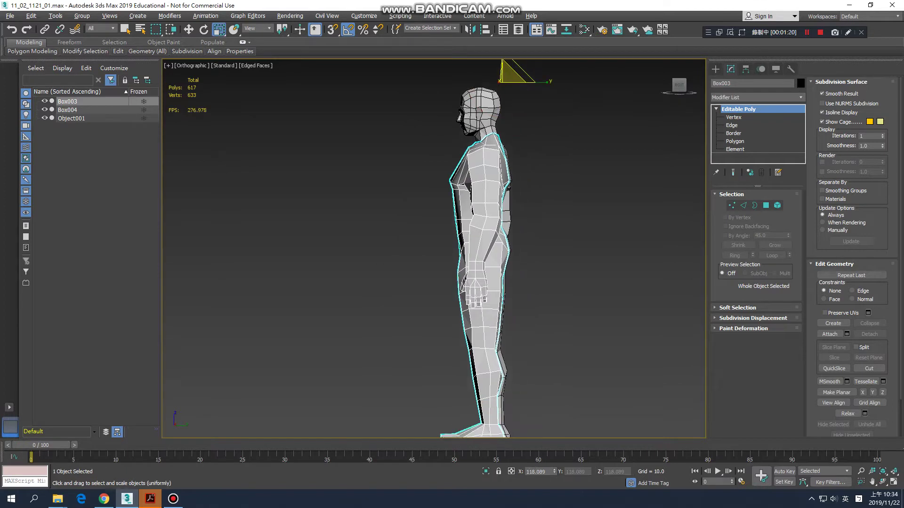
middle_click_drag(491, 250, 485, 273)
key("r")
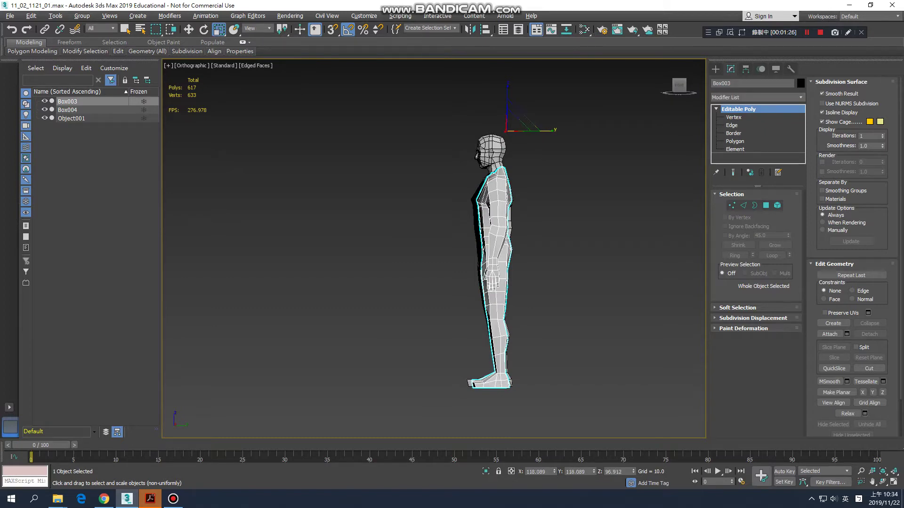
mouse_move(492, 249)
middle_mouse_down("alt")
mouse_move(541, 249)
mouse_move(494, 249)
middle_mouse_up("alt")
scroll(494, 250, "up", 3)
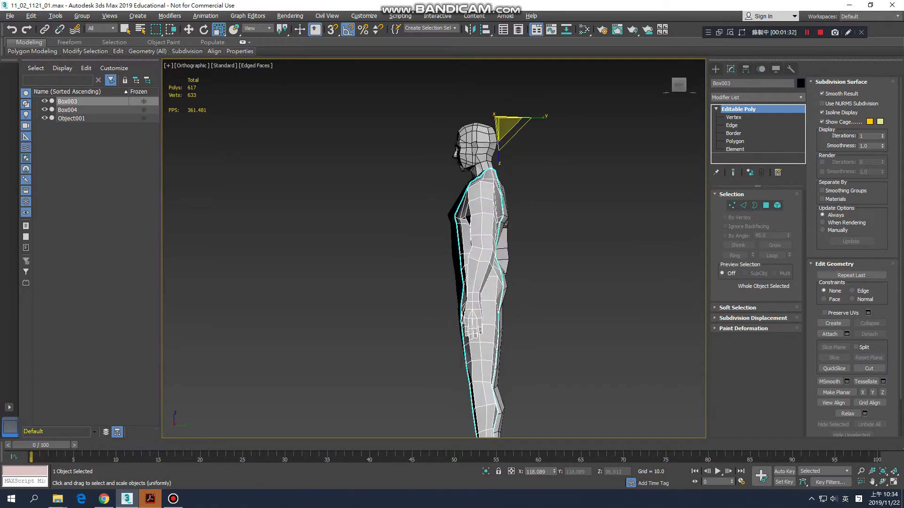
Step: Delete the opposite body half, Box004
middle_click_drag(510, 214, 621, 214, "alt")
key("ctrl+d")
left_click(410, 264)
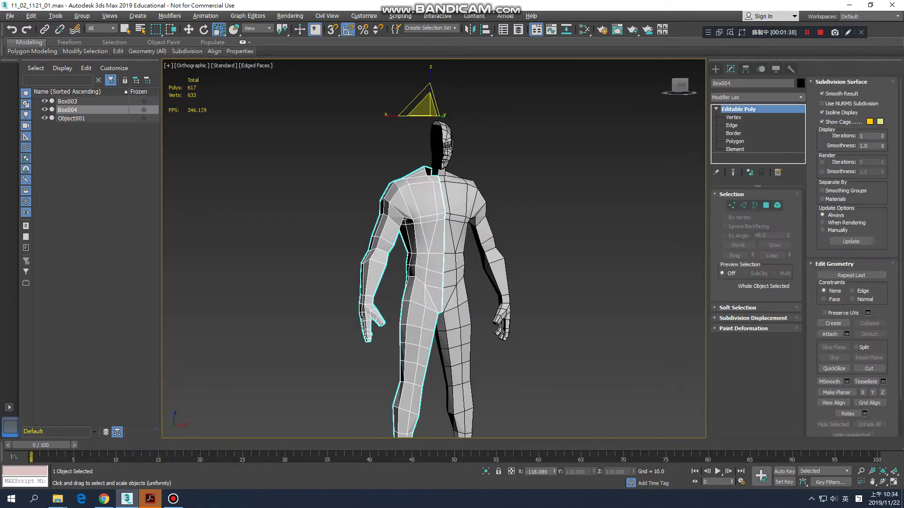
key("Delete")
Step: Move the remaining body half forward along the Y axis by about 1.2 units, beneath the neck
middle_click_drag(452, 259, 484, 259, "alt")
left_click(454, 263)
scroll(438, 259, "up", 4)
scroll(466, 209, "up", 4)
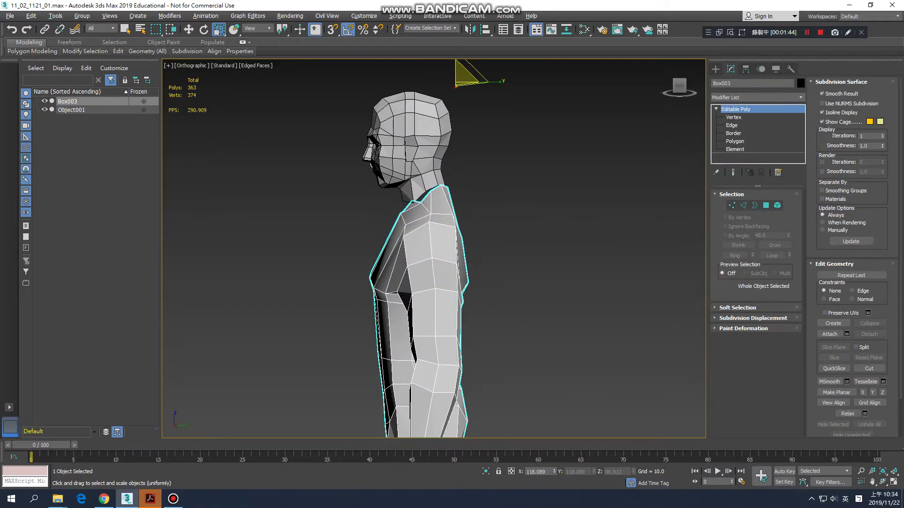
key("w")
scroll(465, 209, "up", 2)
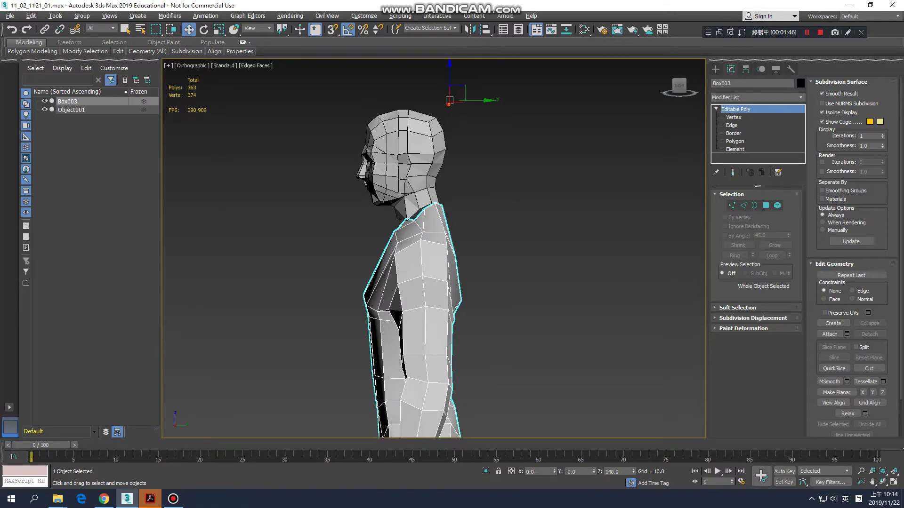
left_click_drag(470, 100, 467, 100)
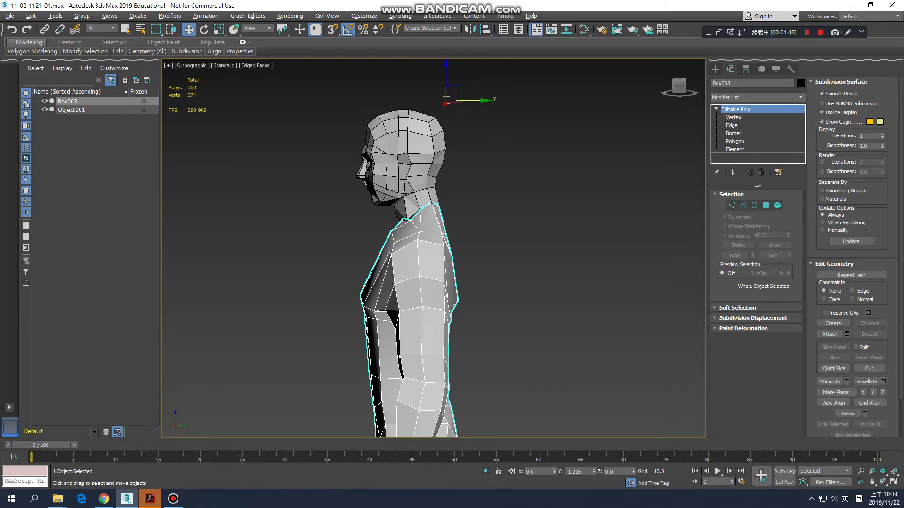
Step: Mirror the detached head half across the X axis as an instance with zero offset
middle_click_drag(471, 236, 526, 243, "alt")
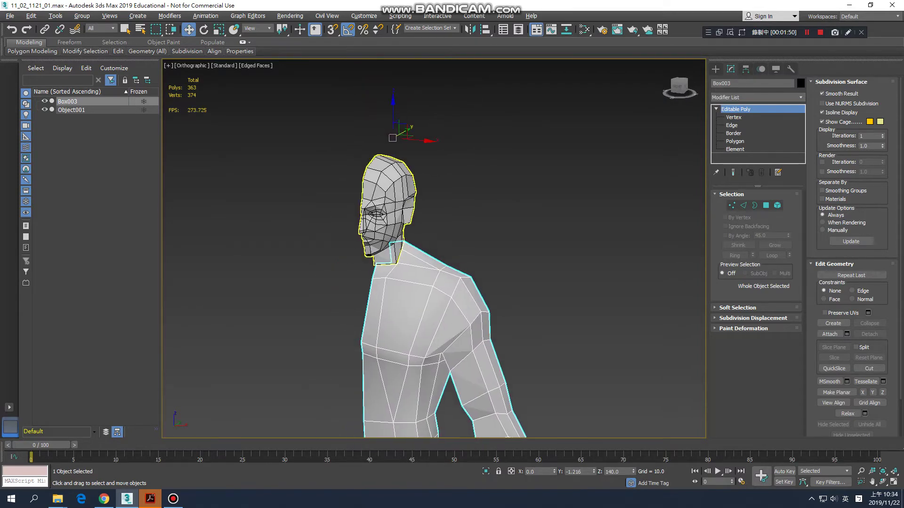
left_click(386, 216)
middle_click_drag(471, 235, 499, 236, "alt")
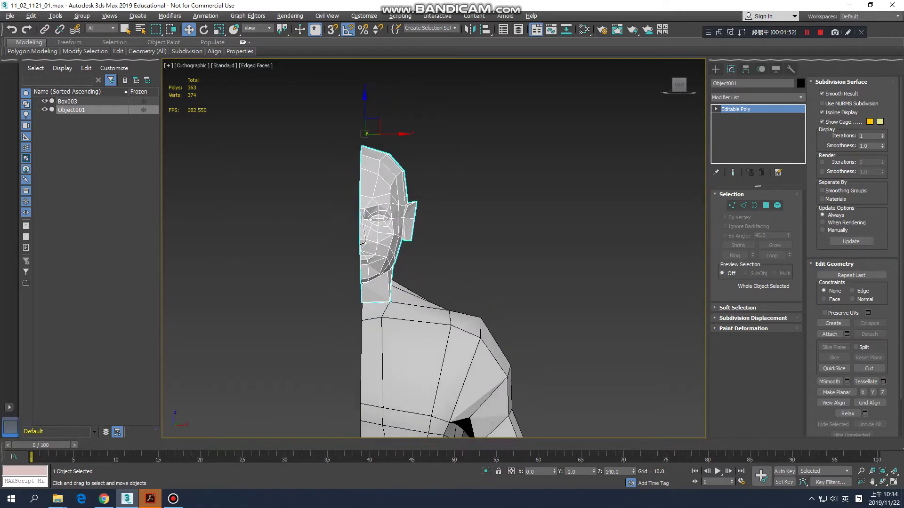
left_click(469, 29)
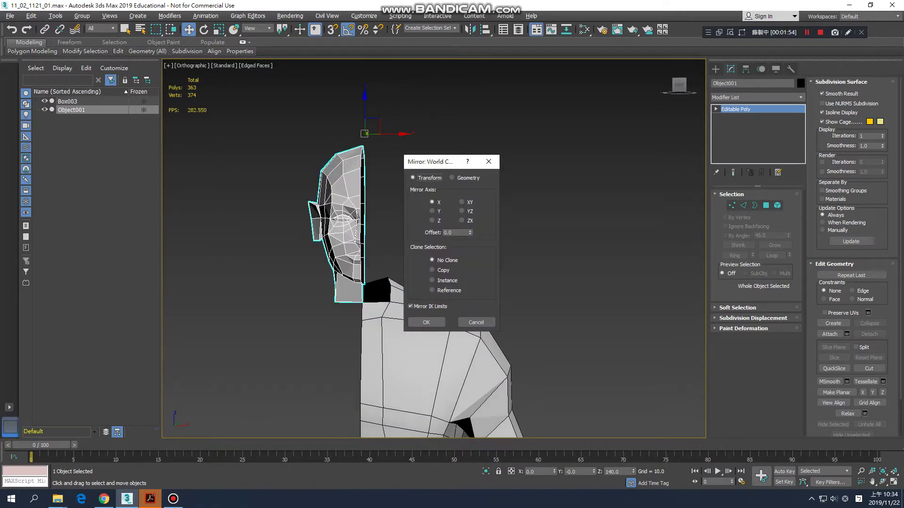
left_click(431, 270)
left_click(426, 322)
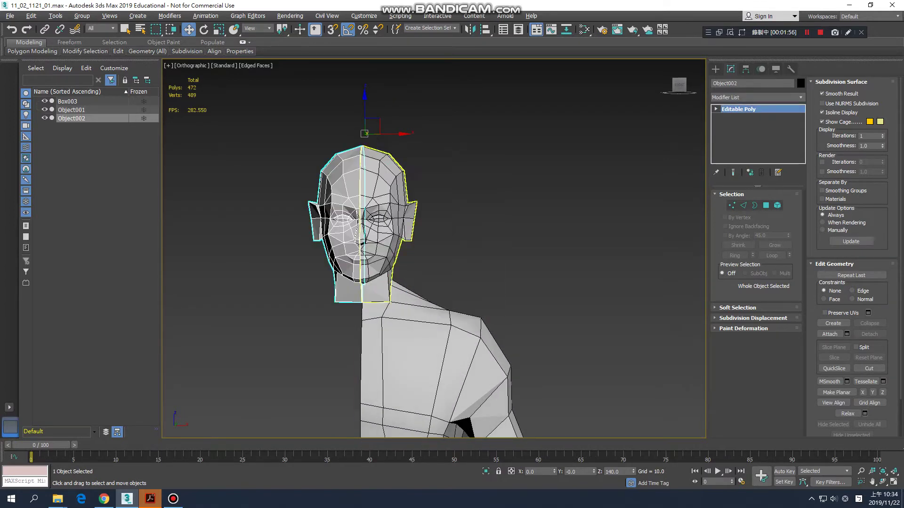
Step: Apply an FFD 4x4x4 modifier to the original head half, Object001, and show it in the Front view
scroll(358, 245, "up", 1)
left_click(391, 236)
middle_click_drag(391, 235, 409, 172)
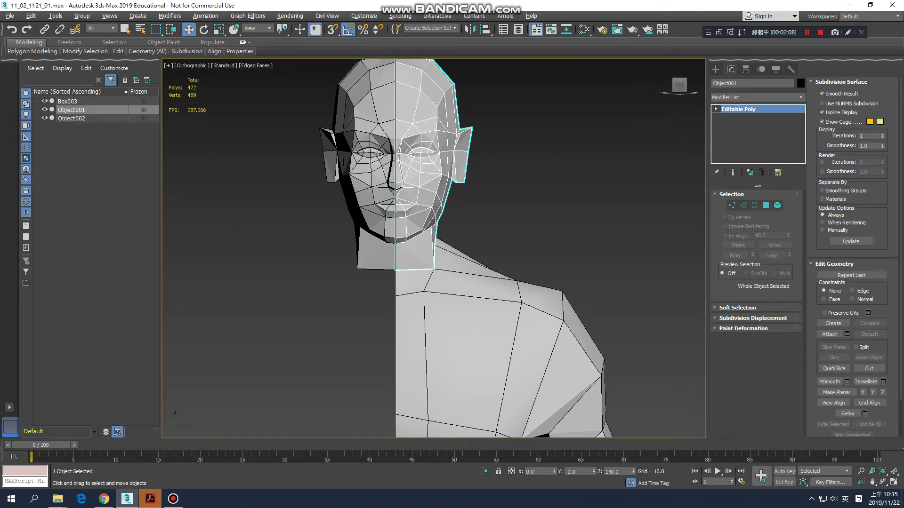
left_click(756, 97)
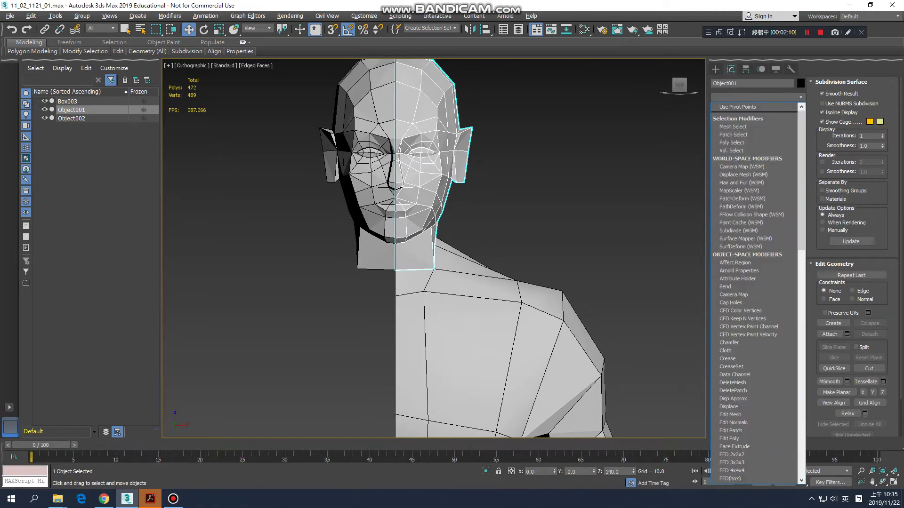
key("f")
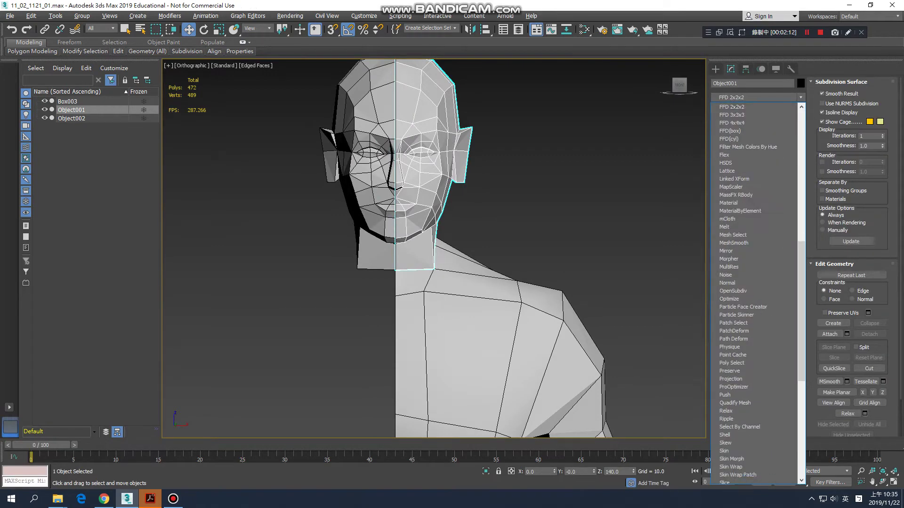
left_click(731, 123)
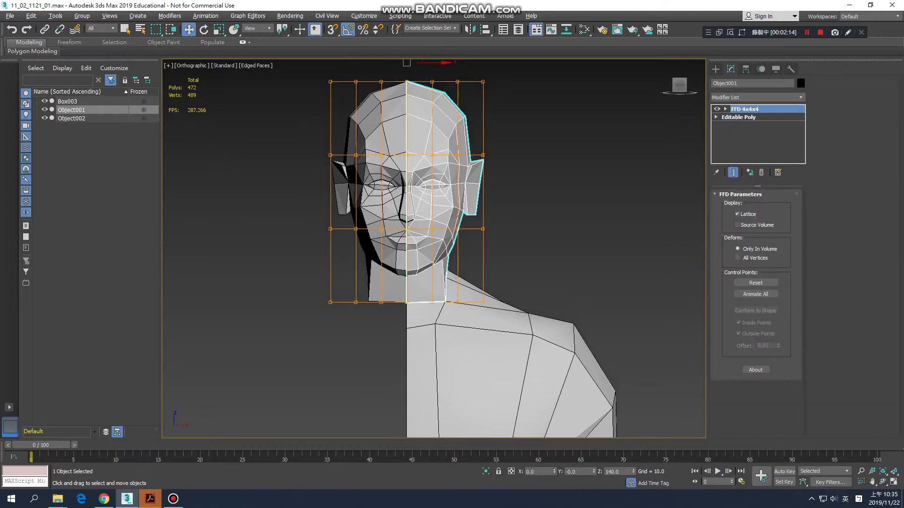
key("f")
scroll(423, 212, "up", 8)
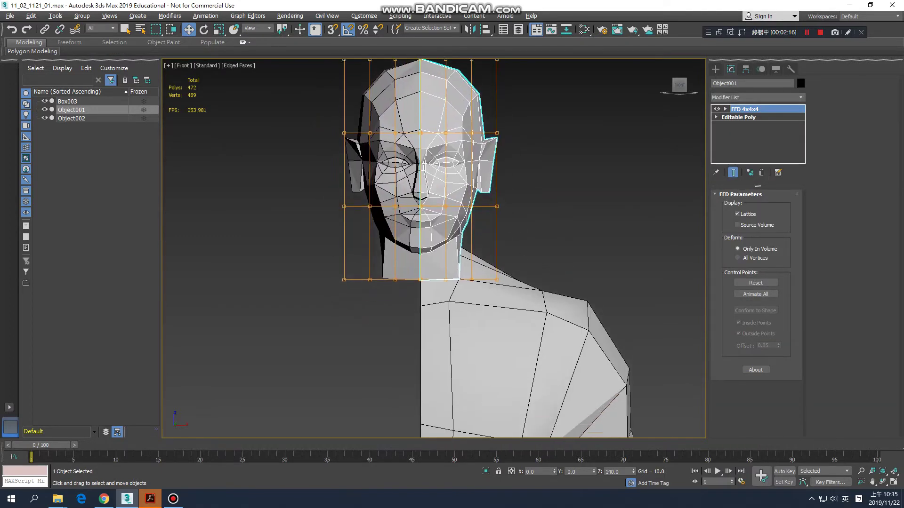
middle_click_drag(423, 212, 424, 192)
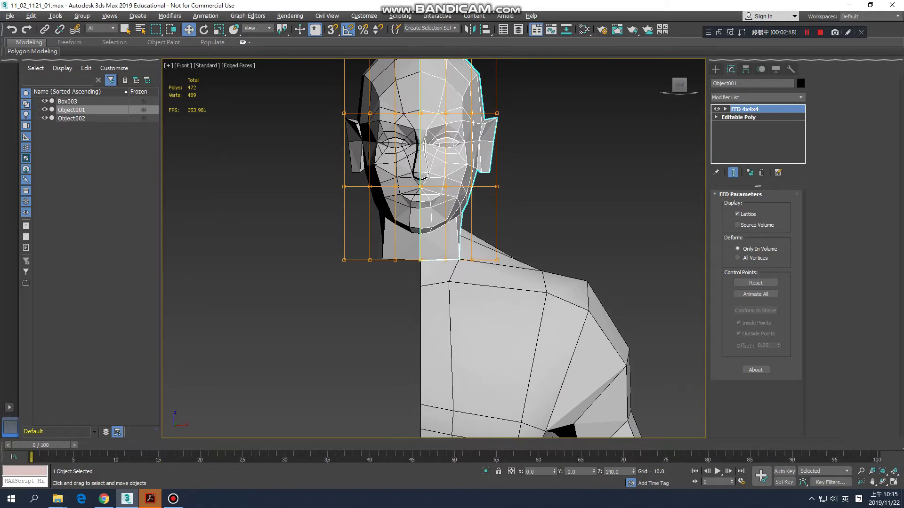
Step: Move the FFD lattice's lowest outer control points inward along X by about 2.2 units to narrow the neck
left_click(725, 108)
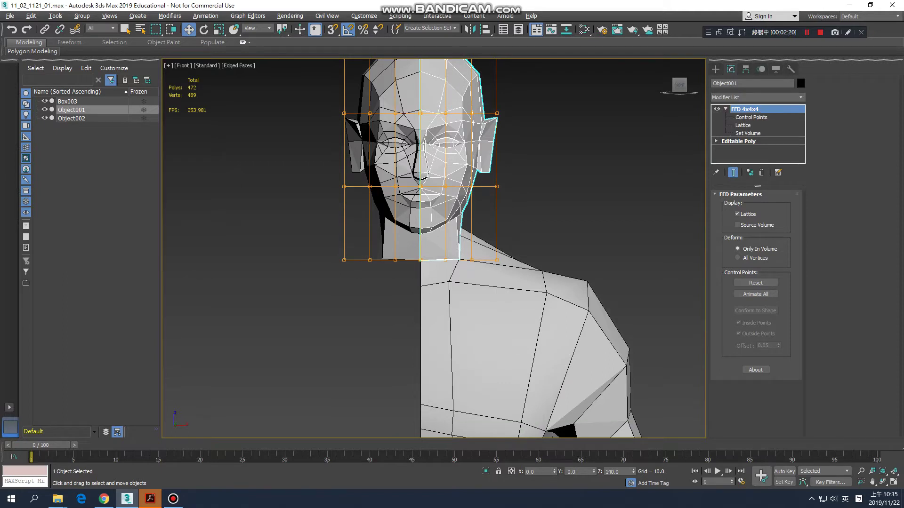
left_click(750, 117)
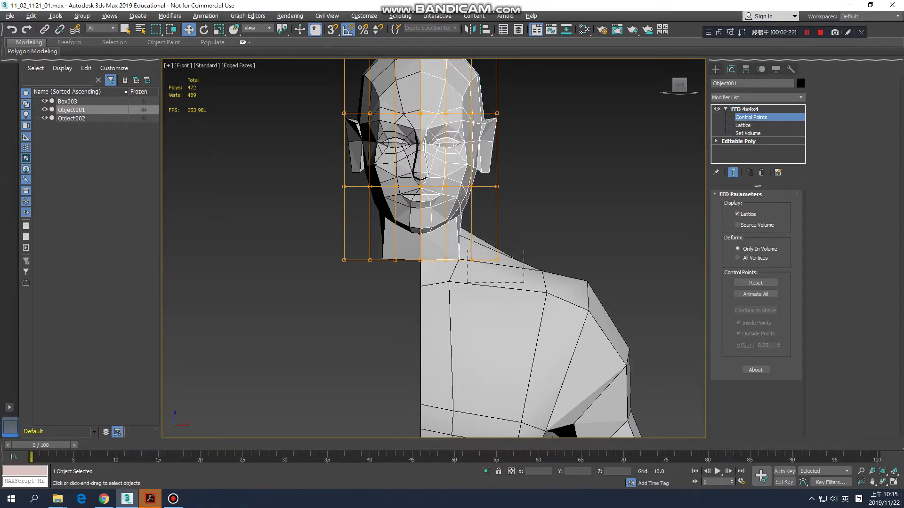
left_click_drag(524, 282, 498, 260)
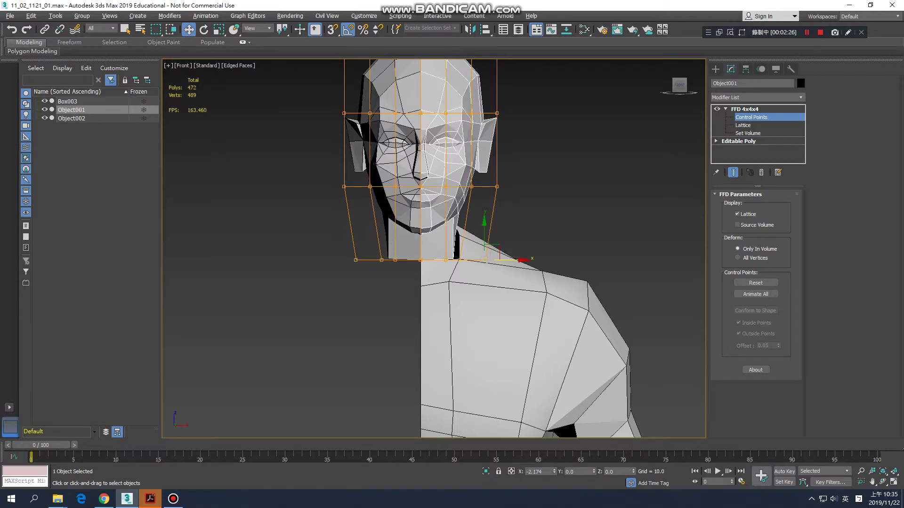
Step: Move the lattice's outer control points at mouth level inward along X by about 0.8 units
middle_click_drag(496, 186, 504, 224)
left_click(503, 224)
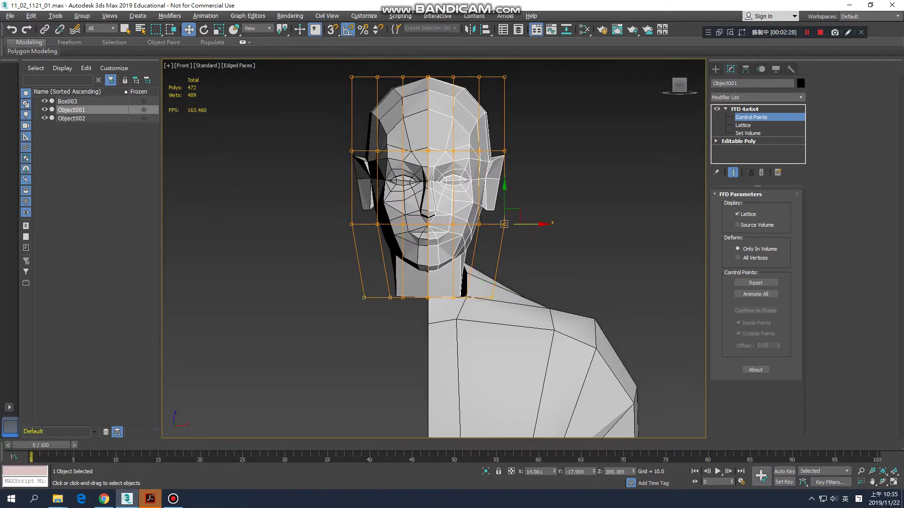
left_click_drag(504, 224, 500, 224)
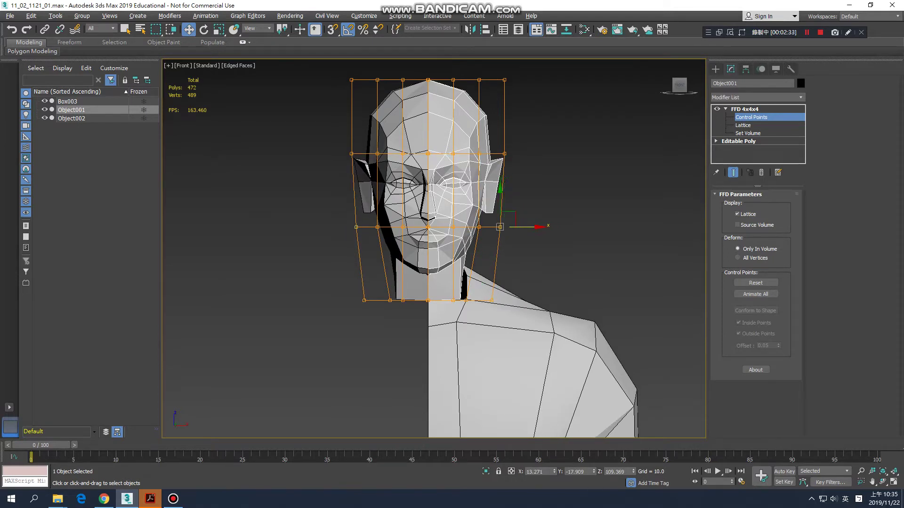
middle_click_drag(502, 224, 498, 251)
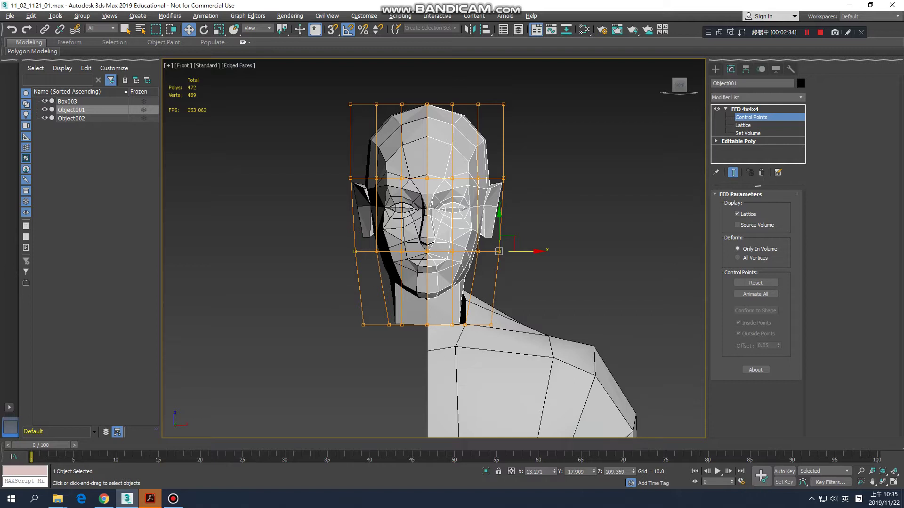
Step: Lower the lattice's central brow-level control points to about Z 121.5 and the neighbouring column's points by about 0.8 units
key("ctrl+d")
left_click(427, 178)
left_click_drag(427, 155, 427, 162)
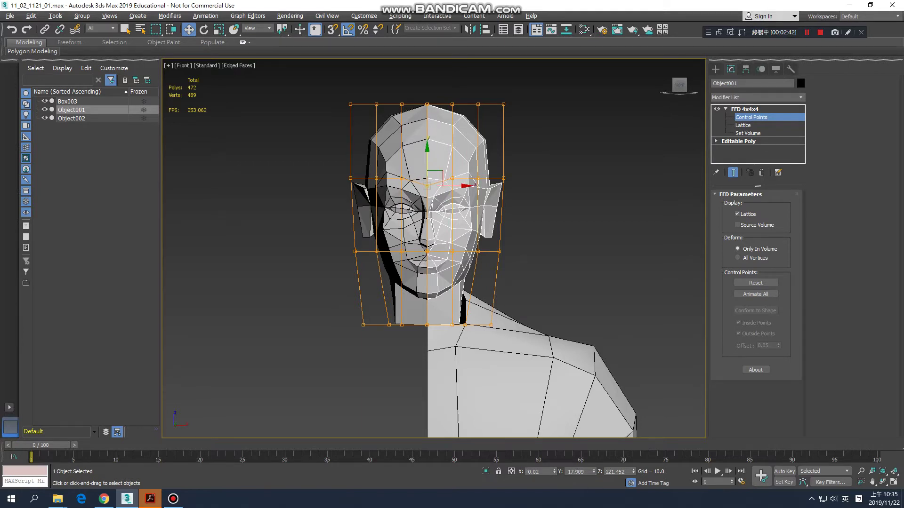
middle_click_drag(427, 188, 423, 207)
left_click_drag(445, 190, 458, 203)
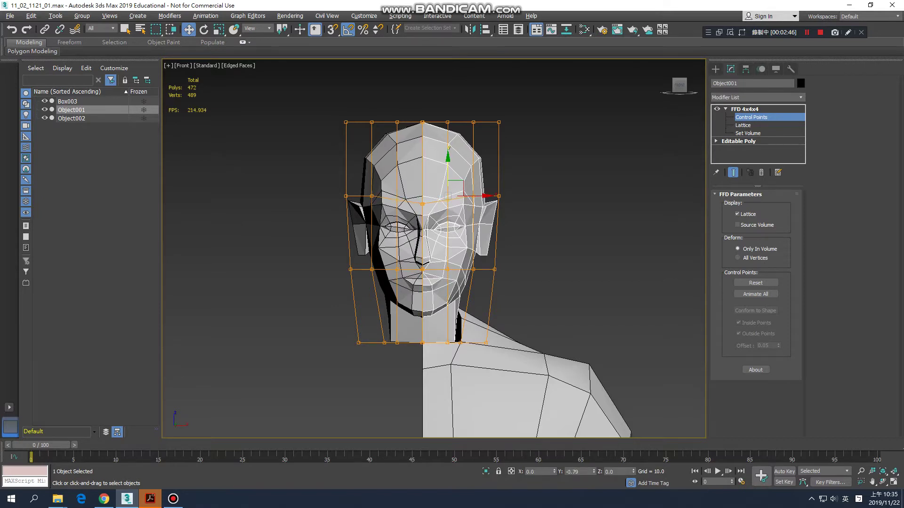
middle_click_drag(433, 235, 436, 218)
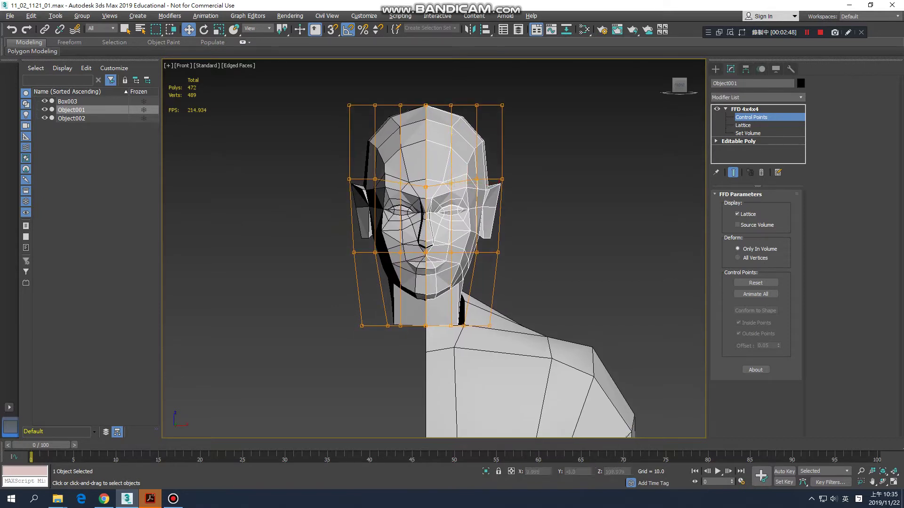
Step: Raise the central mouth-level control points to about Z 109.7 and lower the central brow-level points to about Z 120.7
left_click(426, 252)
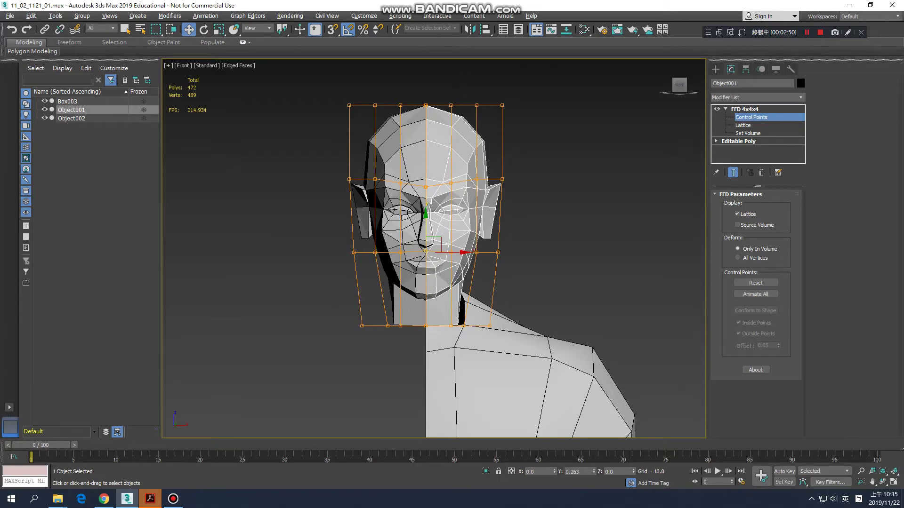
middle_click_drag(452, 252, 449, 261)
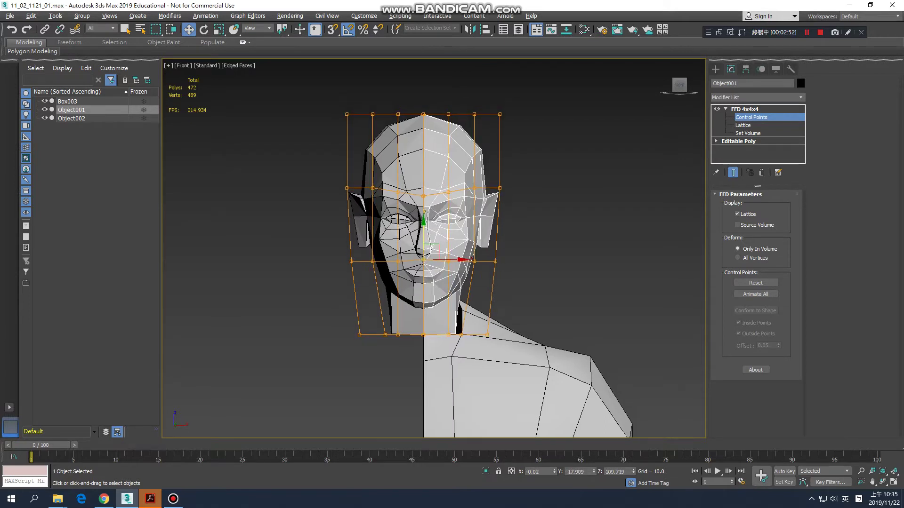
key("ctrl+d")
left_click(425, 193)
left_click_drag(423, 196, 424, 199)
Step: From the side of the head, move the front control points at nose-tip level forward along Y by about 0.6 units
middle_click_drag(475, 218, 371, 214, "alt")
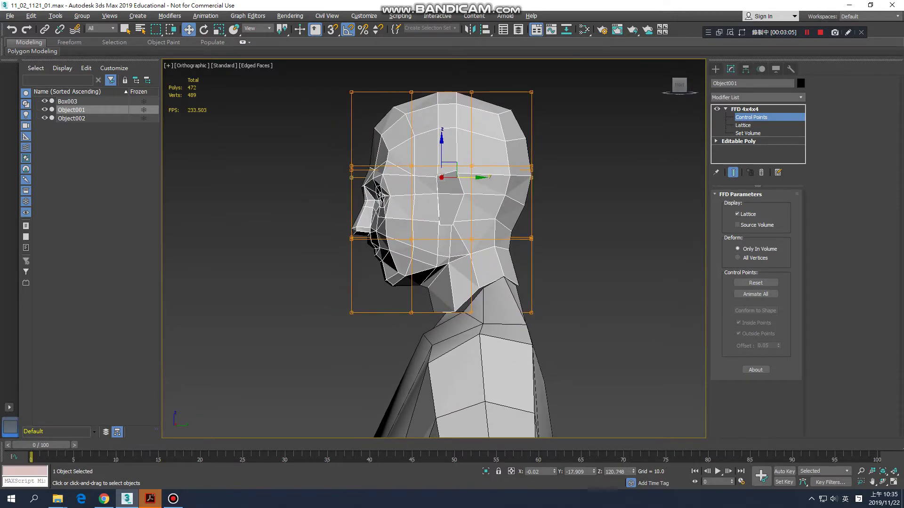
scroll(458, 214, "up", 4)
scroll(313, 259, "down", 4)
mouse_move(311, 258)
left_mouse_down()
mouse_move(317, 268)
mouse_move(310, 260)
left_mouse_up()
left_click(341, 214)
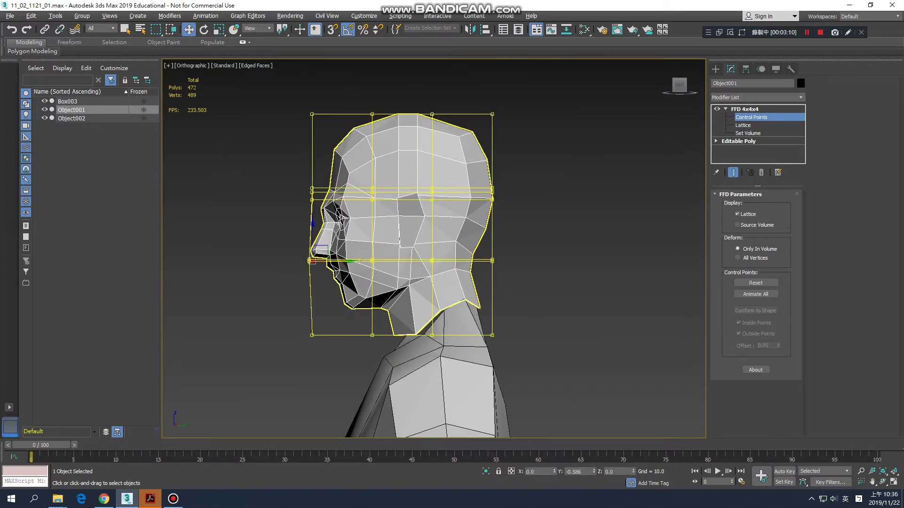
Step: In the Front view, raise the lattice's lowest outer control points to about Z 99.6, nudging them slightly inward
scroll(338, 219, "down", 3)
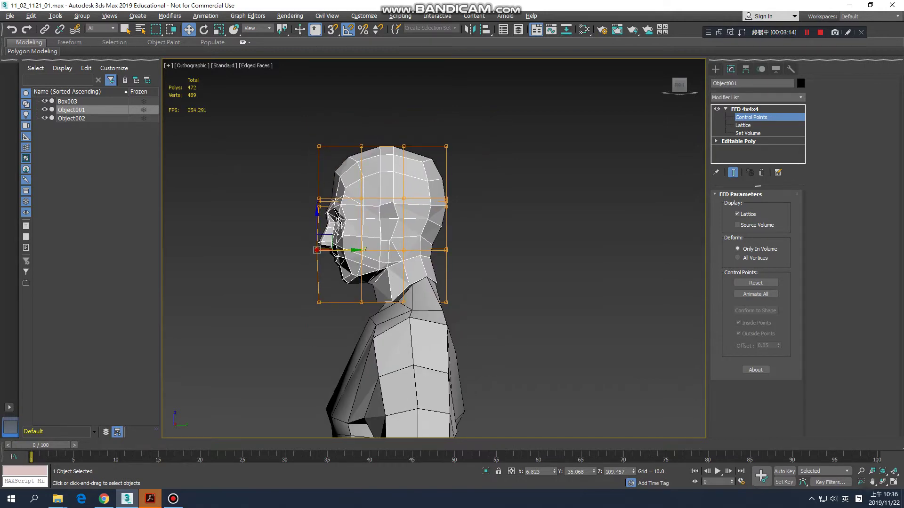
middle_click_drag(338, 219, 480, 222, "alt")
key("f")
scroll(464, 94, "up", 6)
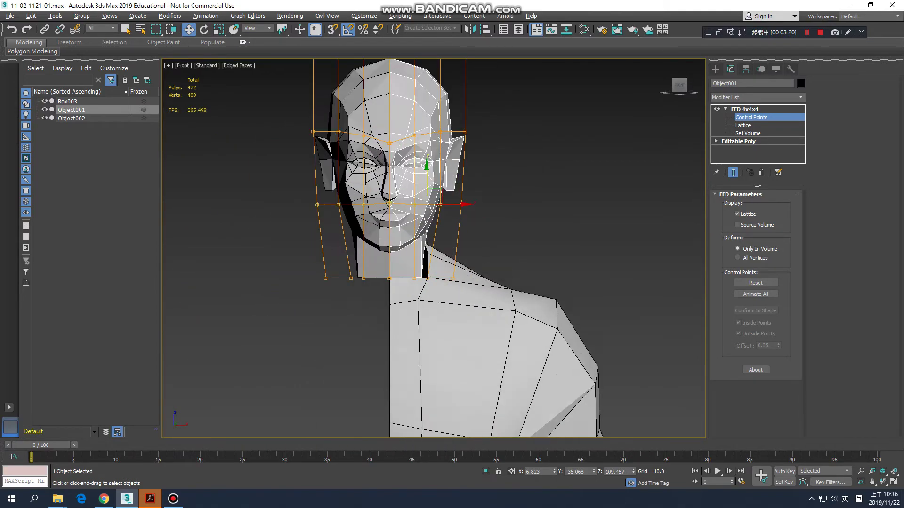
scroll(461, 233, "down", 2)
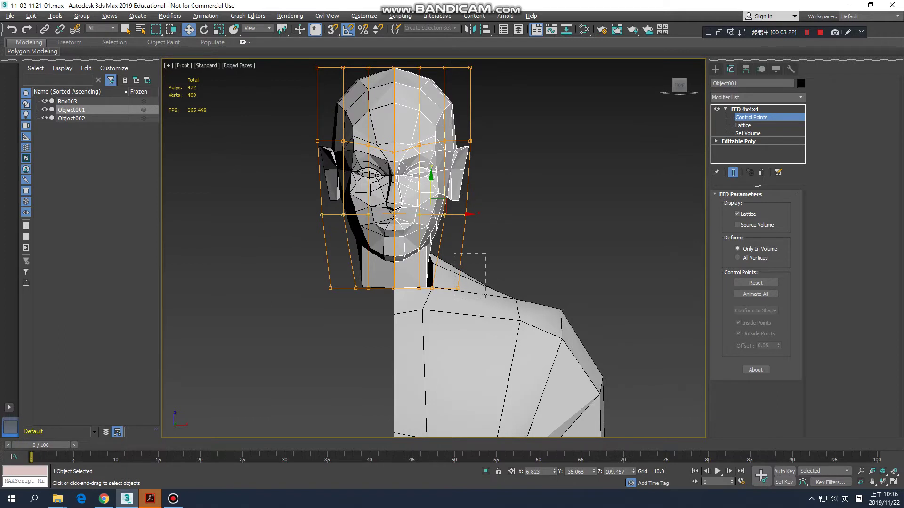
left_click_drag(331, 288, 332, 267)
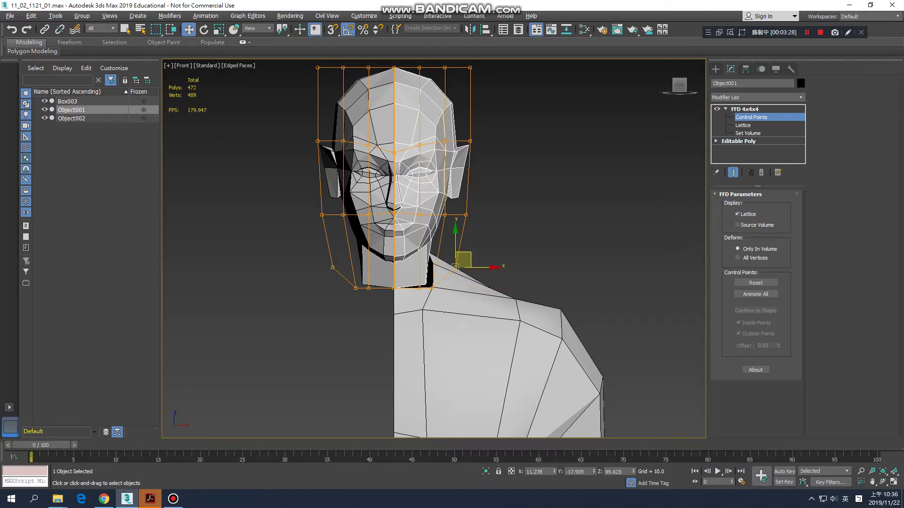
middle_click_drag(333, 267, 332, 286)
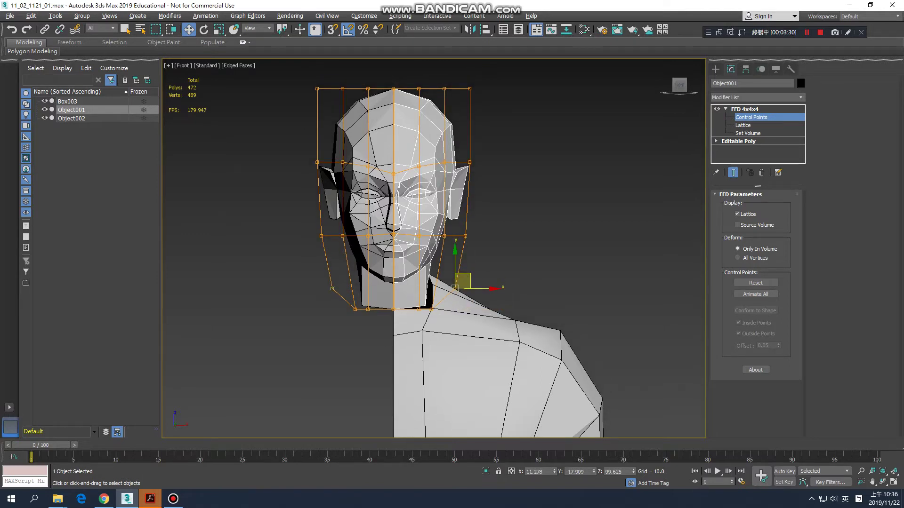
Step: Compare the head with and without the FFD 4x4x4 deformation, leaving the modifier enabled
left_click(717, 108)
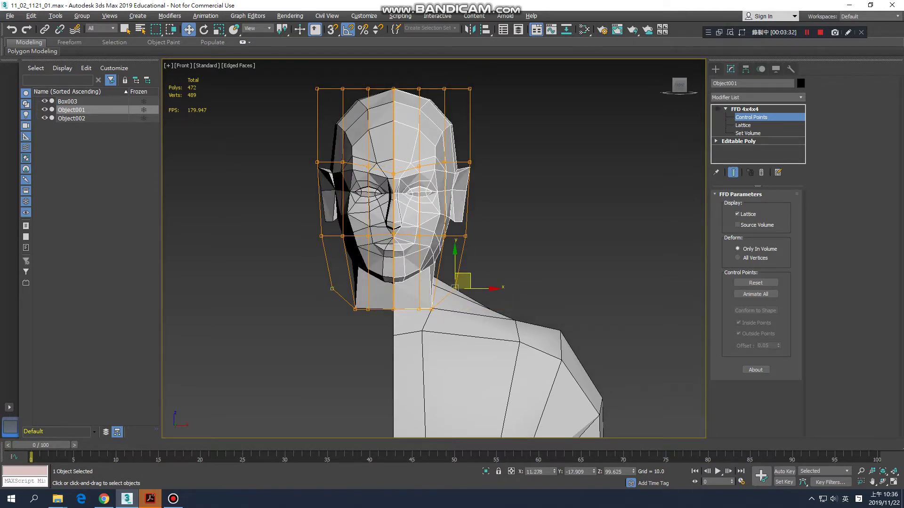
left_click(716, 109)
left_click(716, 109)
left_click(716, 109)
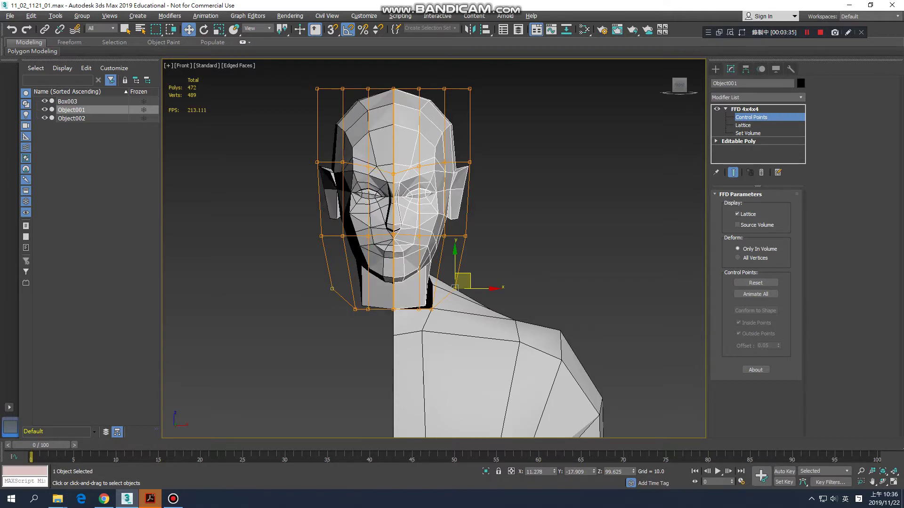
left_click(716, 108)
left_click(716, 108)
left_click(716, 108)
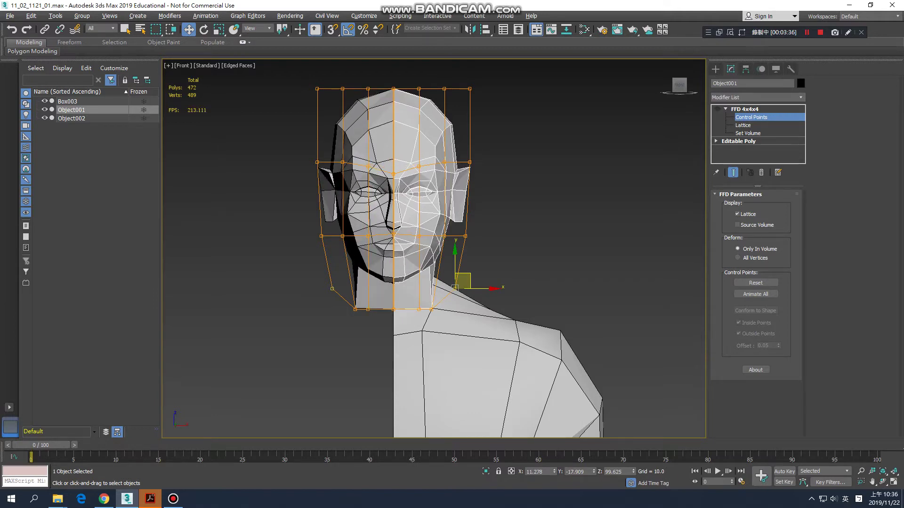
left_click(716, 108)
left_click(717, 109)
left_click(717, 108)
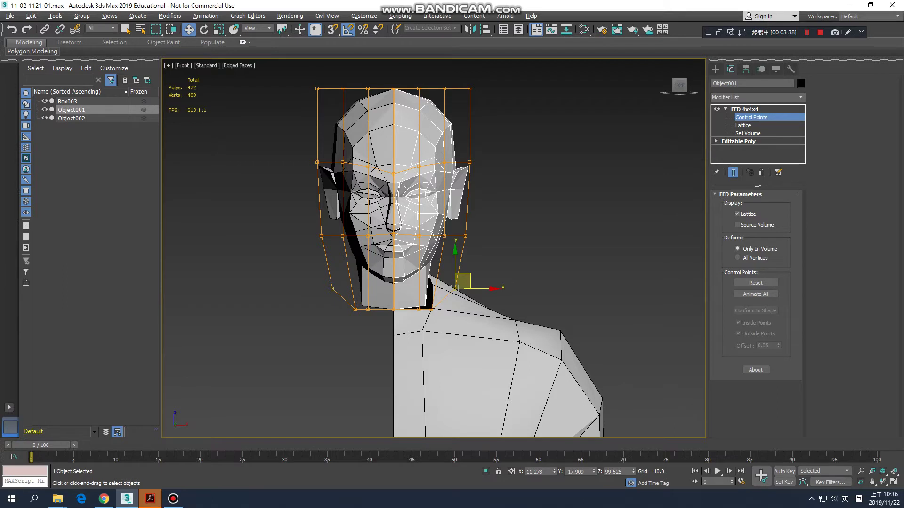
Step: Collapse the FFD 4x4x4 modifier on Object001 into its Editable Poly
left_click(744, 109)
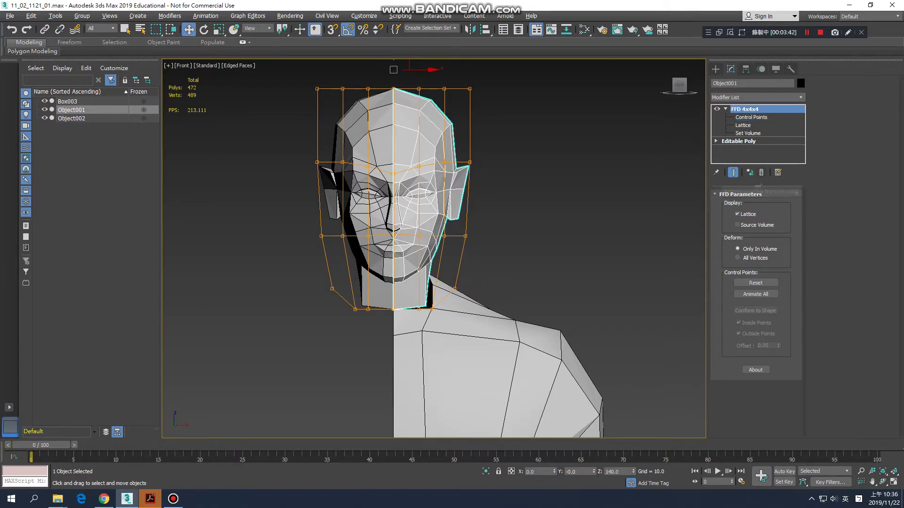
key("1")
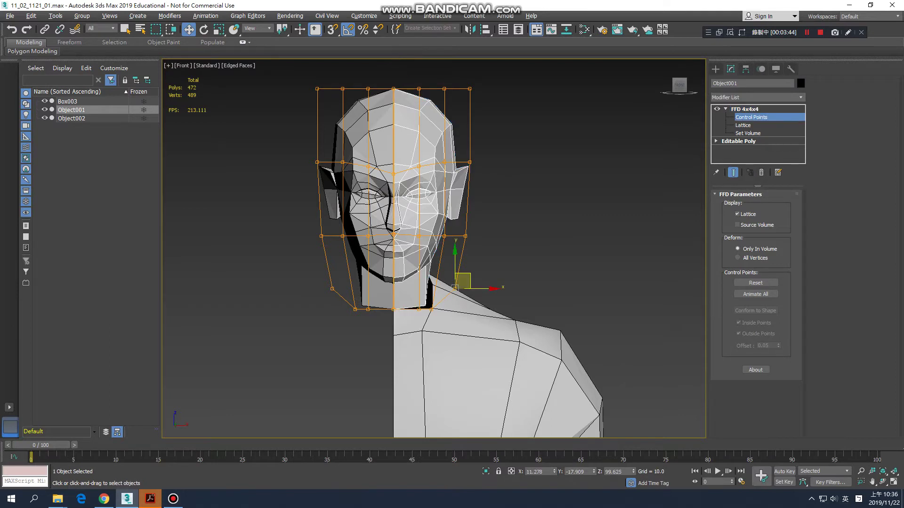
right_click(747, 109)
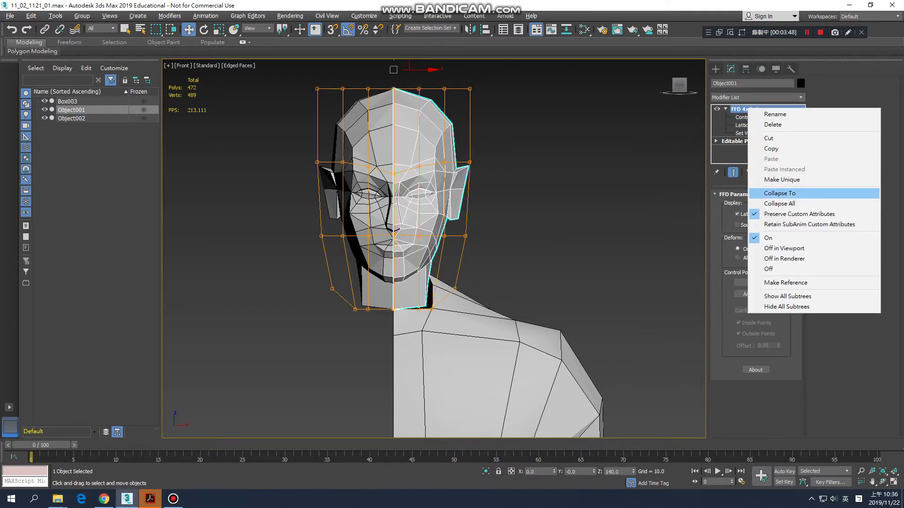
left_click(779, 192)
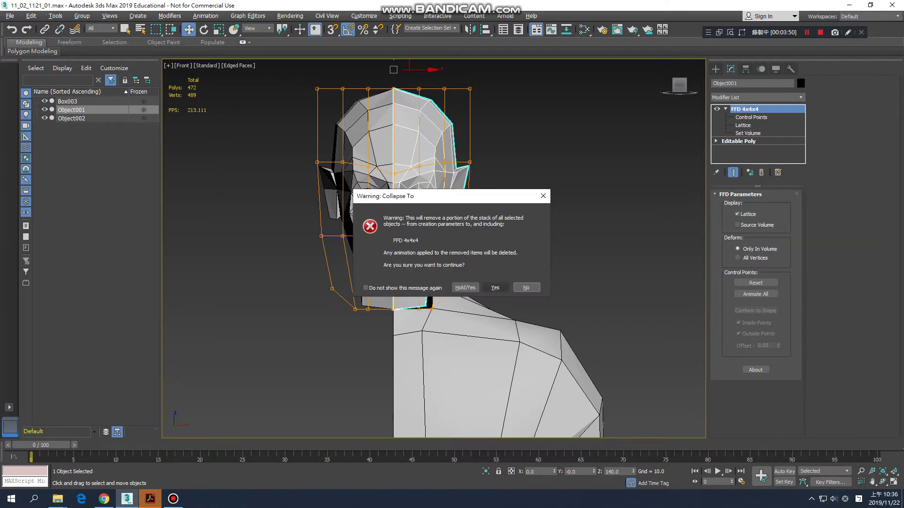
left_click(494, 287)
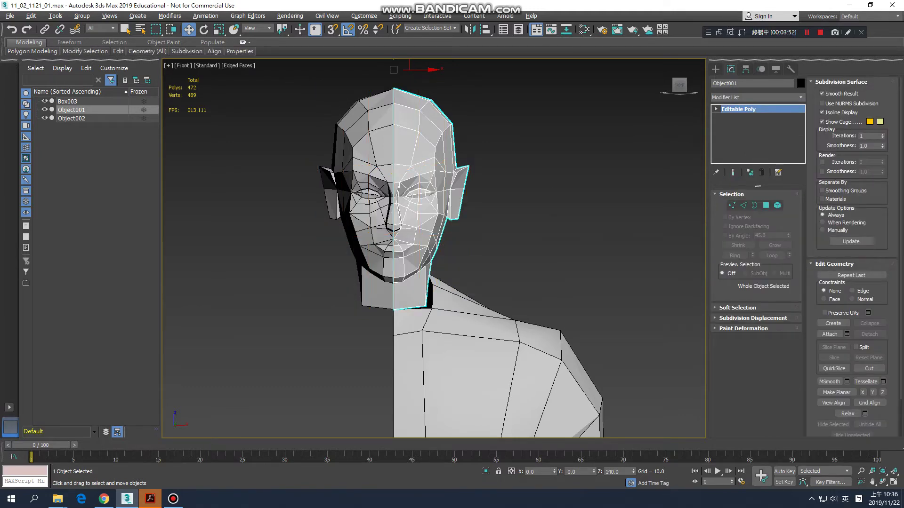
Step: Select the four vertices of the nostril wing on Object001 in the Front view and move them slightly outward to widen the nose
mouse_move(433, 249)
middle_mouse_down("alt")
mouse_move(527, 249)
mouse_move(440, 250)
middle_mouse_up("alt")
scroll(405, 250, "up", 3)
key("1")
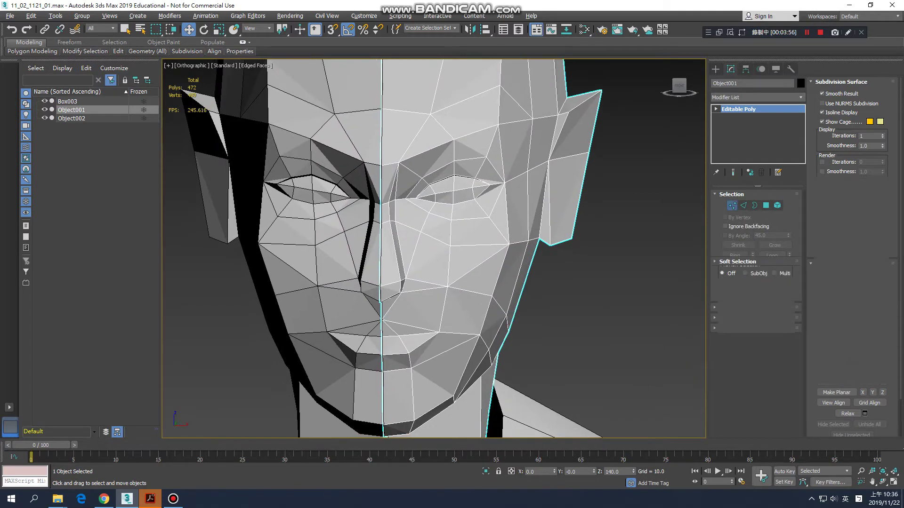
scroll(405, 249, "up", 2)
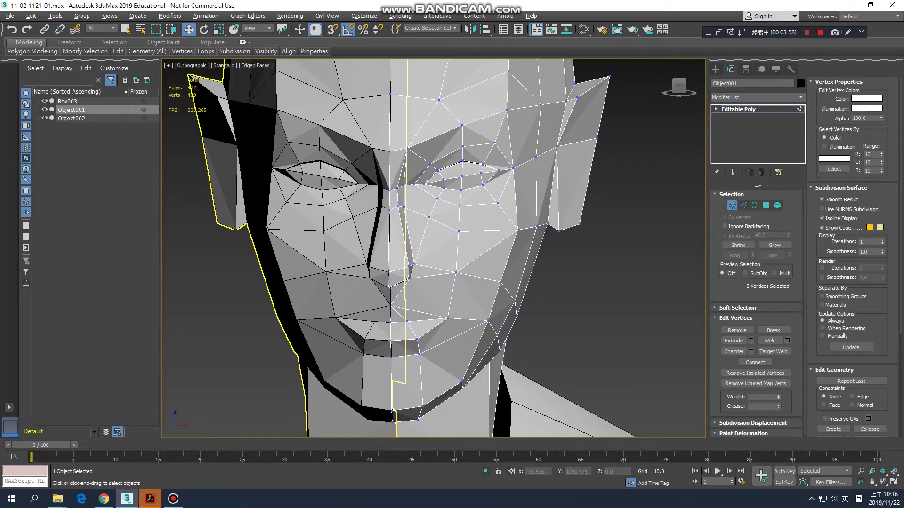
scroll(405, 236, "down", 4)
key("f")
scroll(405, 235, "up", 6)
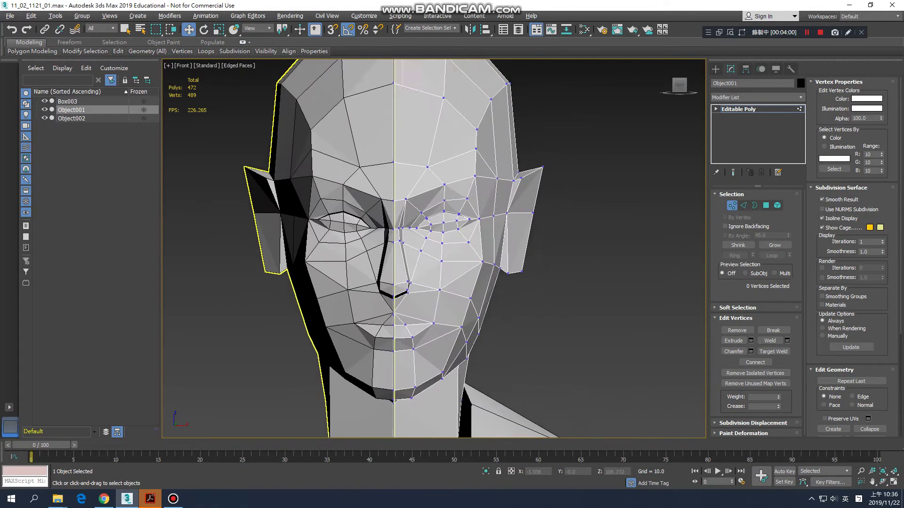
scroll(413, 295, "up", 5)
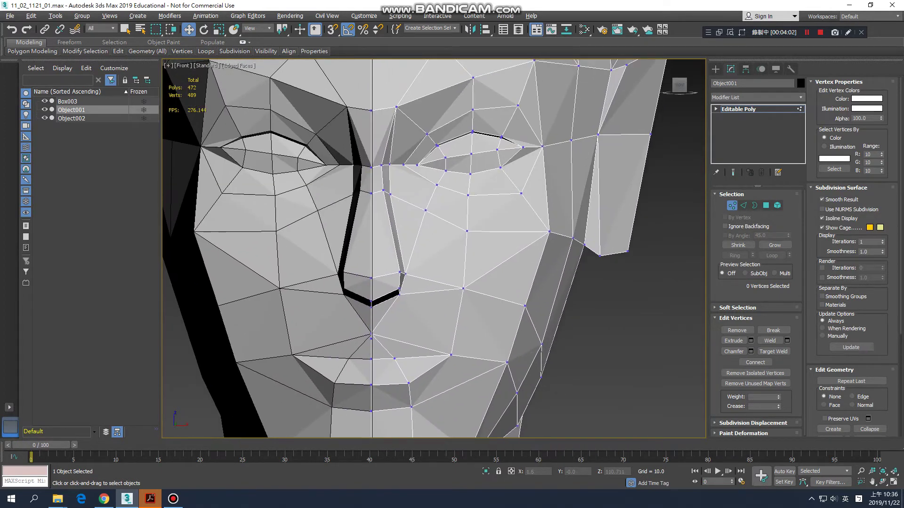
key("F3")
key("F3")
left_click_drag(413, 299, 433, 282)
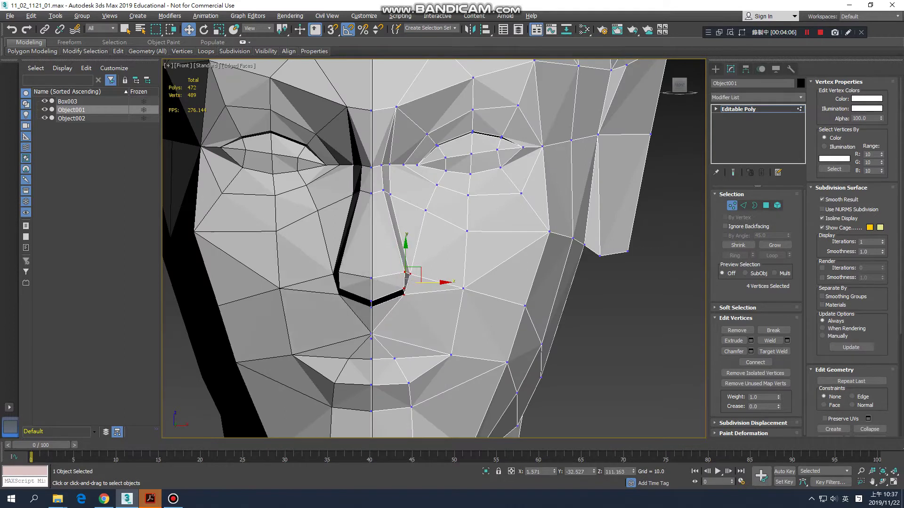
Step: Move the vertex on the side of the nose bridge outward along X by about 0.2 units
key("ctrl+d")
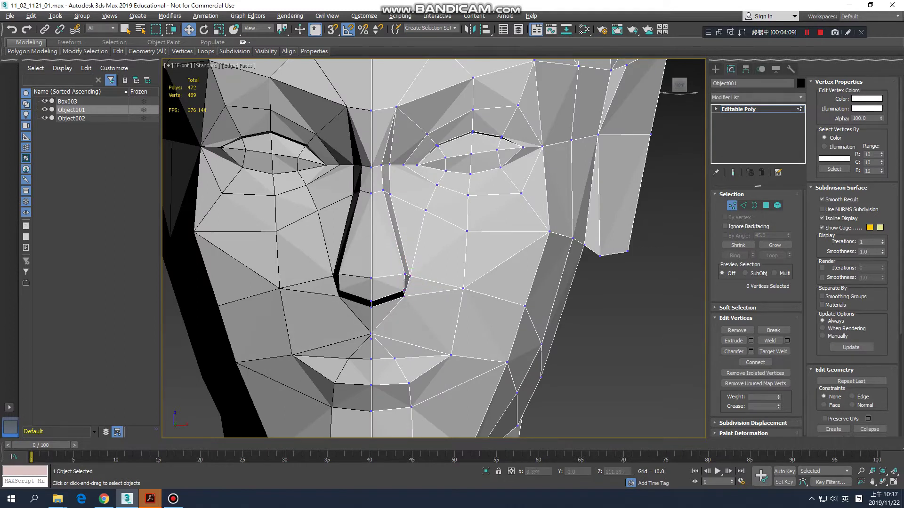
left_click(407, 277)
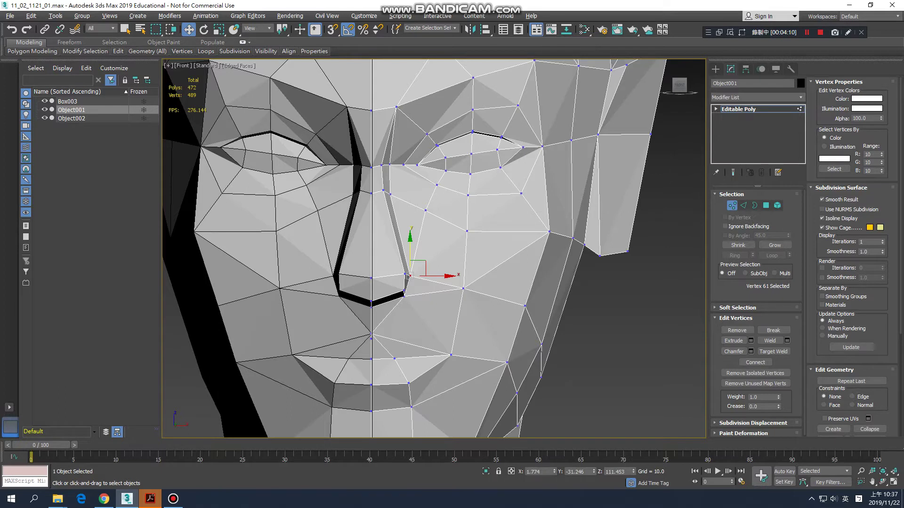
left_click(395, 194)
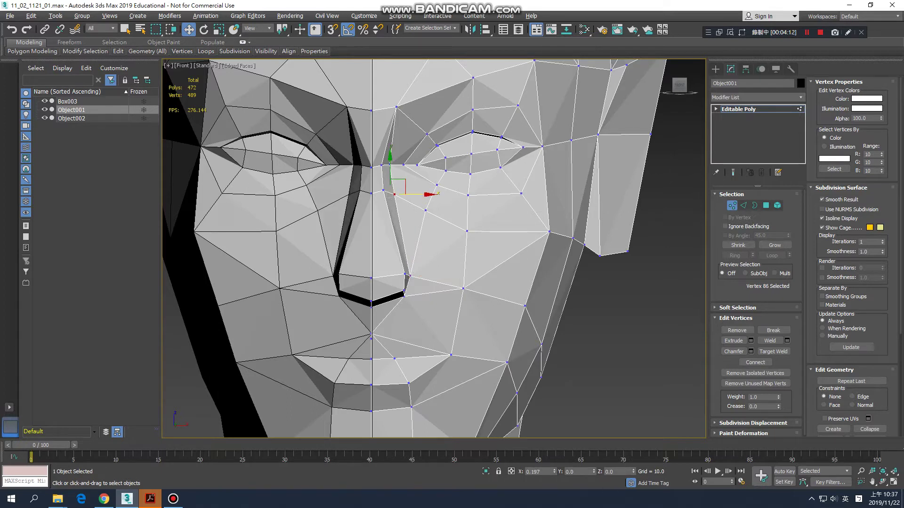
Step: Move the inner vertex at the side of the nose bridge slightly outward and down in the Front view
key("ctrl+d")
left_click(383, 190)
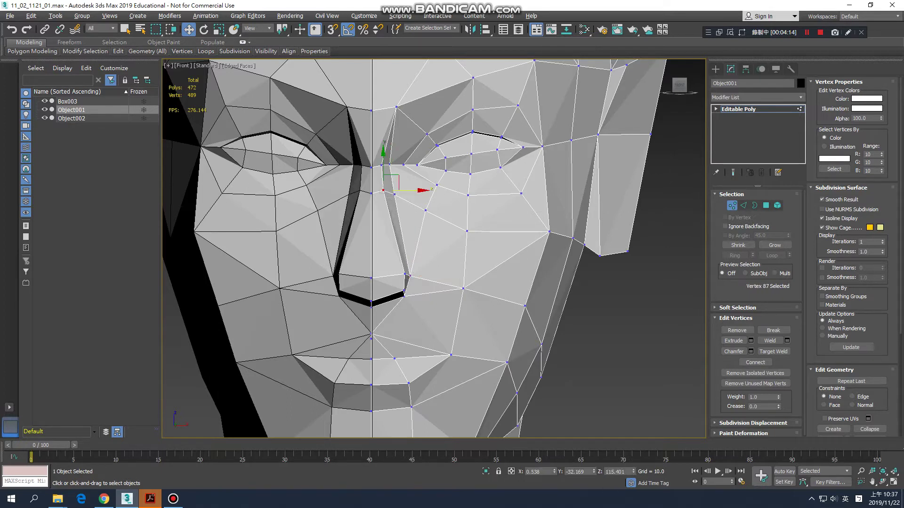
left_click_drag(391, 184, 397, 195)
left_click(394, 194)
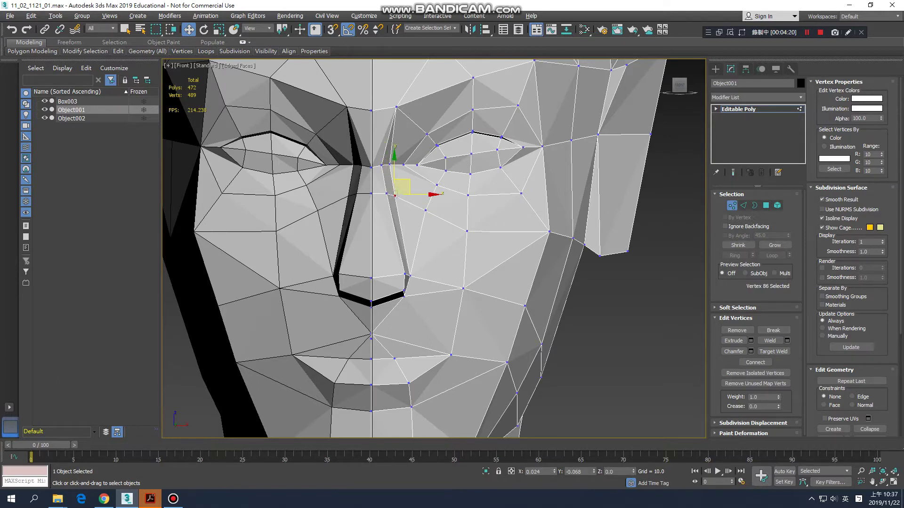
middle_click_drag(396, 195, 422, 224, "alt")
scroll(438, 219, "down", 5)
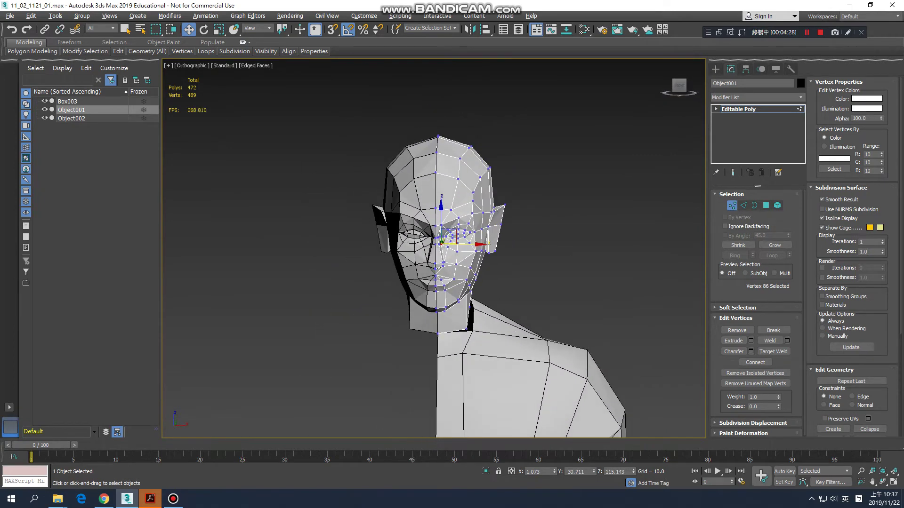
Step: Leave vertex editing and delete the mirrored head half, Object002
key("1")
scroll(438, 218, "down", 3)
left_click(564, 142)
left_click(405, 189)
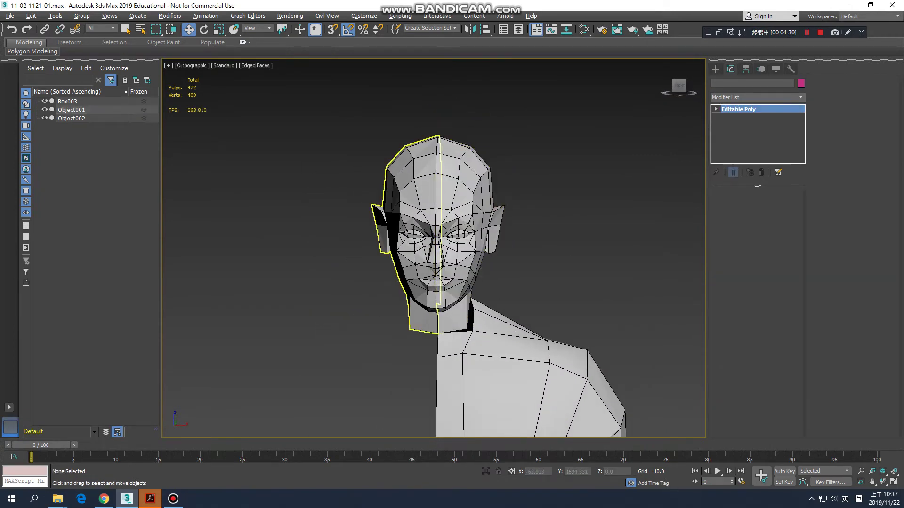
key("Delete")
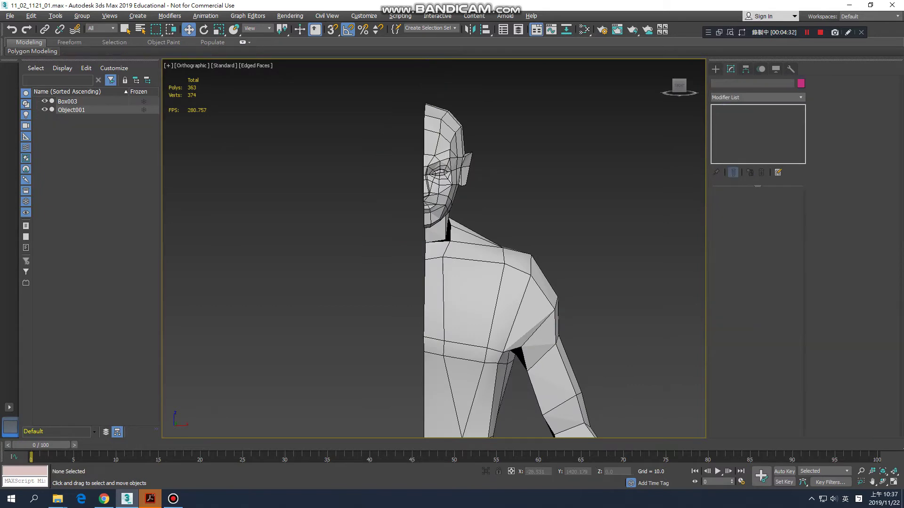
Step: Select the remaining head half, Object001, and examine the gap between its neck and the body from the side
scroll(501, 223, "up", 4)
left_click(376, 164)
middle_click_drag(423, 236, 517, 235, "alt")
scroll(433, 249, "up", 2)
middle_click_drag(433, 249, 414, 207)
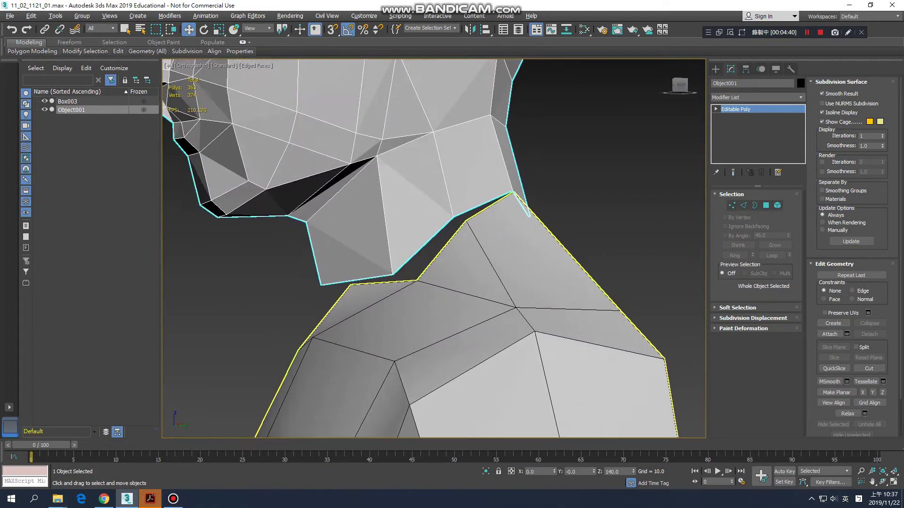
scroll(414, 207, "up", 2)
scroll(433, 250, "down", 6)
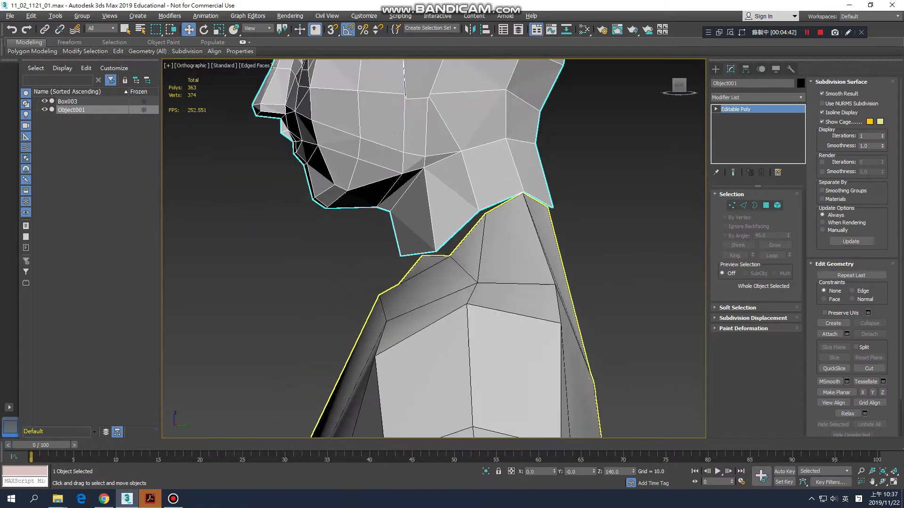
middle_click_drag(504, 235, 440, 138)
scroll(433, 249, "down", 2)
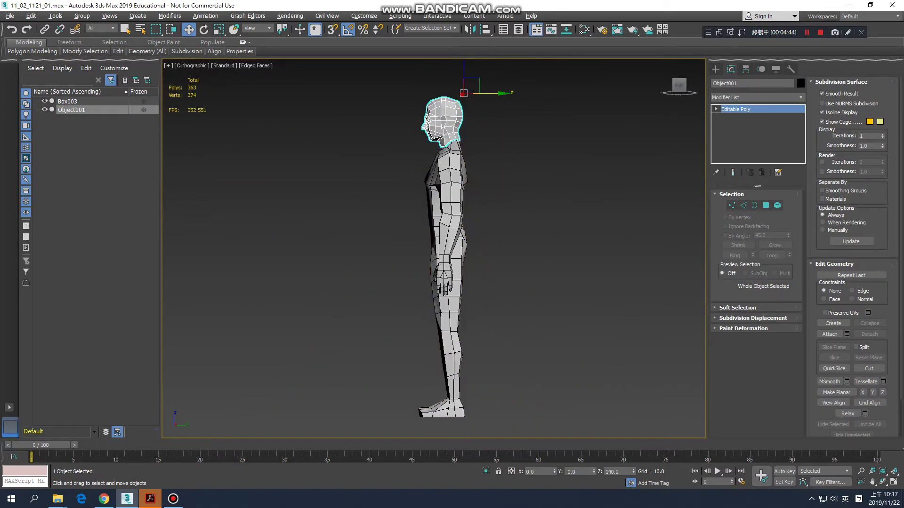
middle_click_drag(433, 249, 428, 274, "alt")
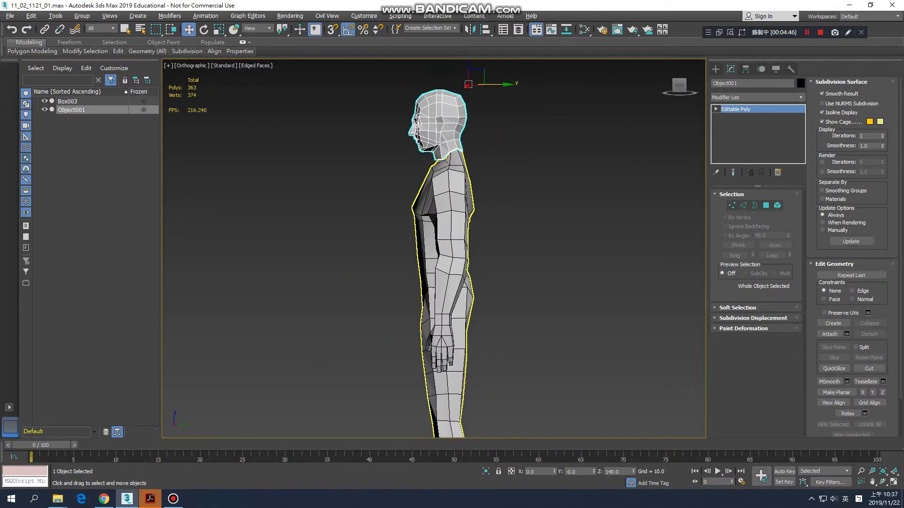
scroll(413, 135, "up", 5)
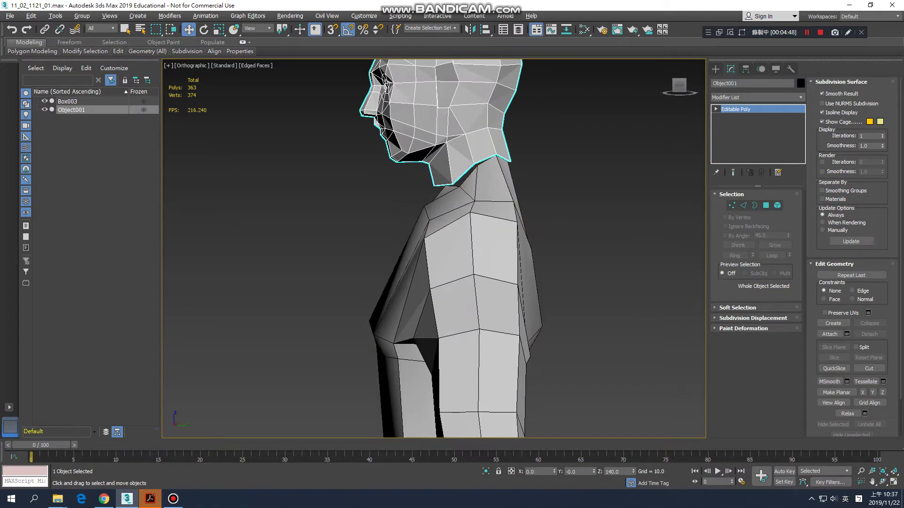
middle_click_drag(385, 85, 403, 87, "alt")
scroll(385, 85, "up", 3)
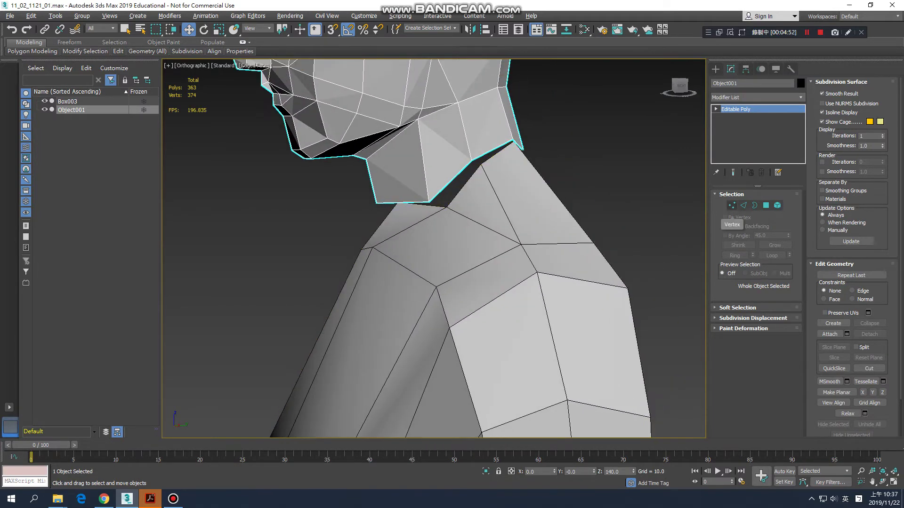
Step: Attach the body, Box003, to the head half, Object001
left_click(829, 334)
left_click(517, 306)
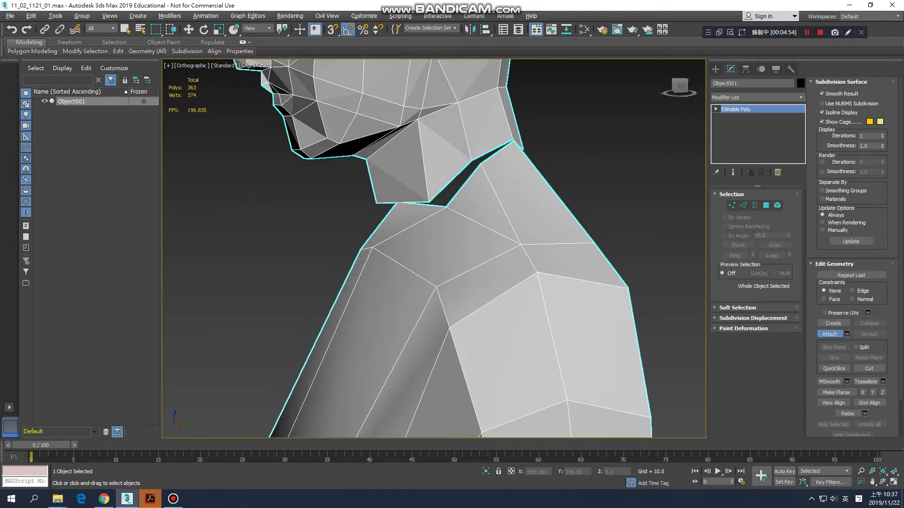
right_click(518, 306)
middle_click_drag(517, 306, 496, 334, "alt")
Step: Target-weld the body's two front neck-opening vertices to the matching vertices on the head's neck border
key("1")
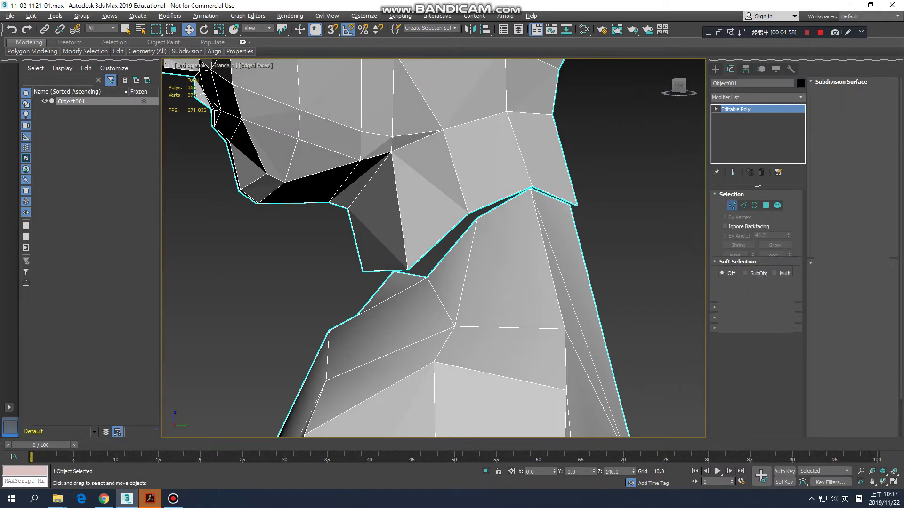
scroll(382, 288, "up", 4)
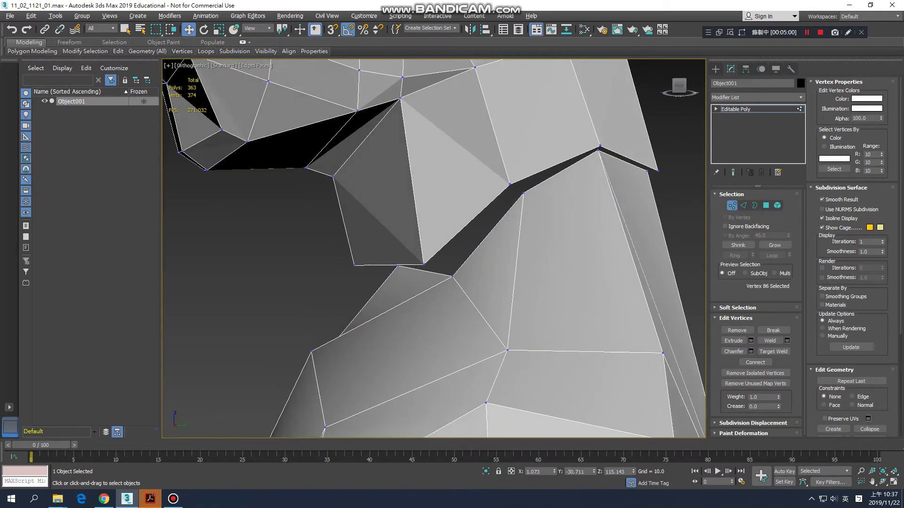
left_click(451, 276)
right_click(449, 275)
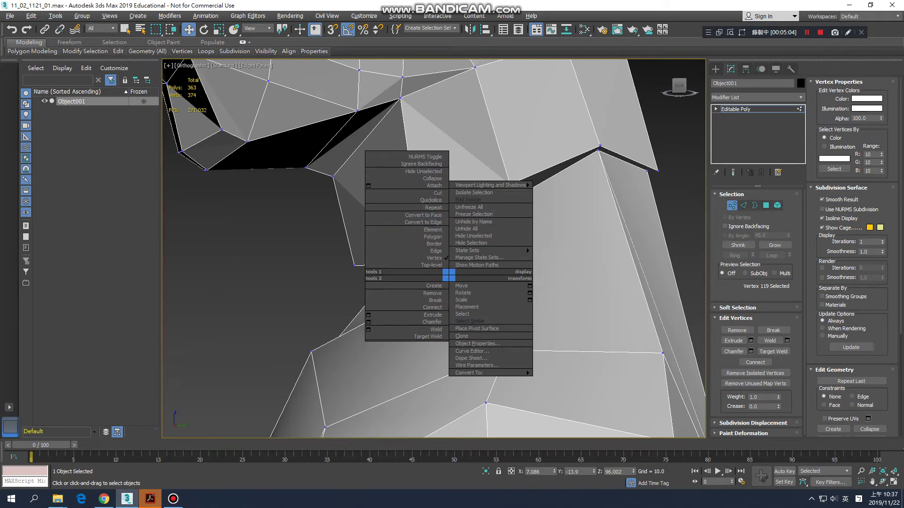
left_click(427, 336)
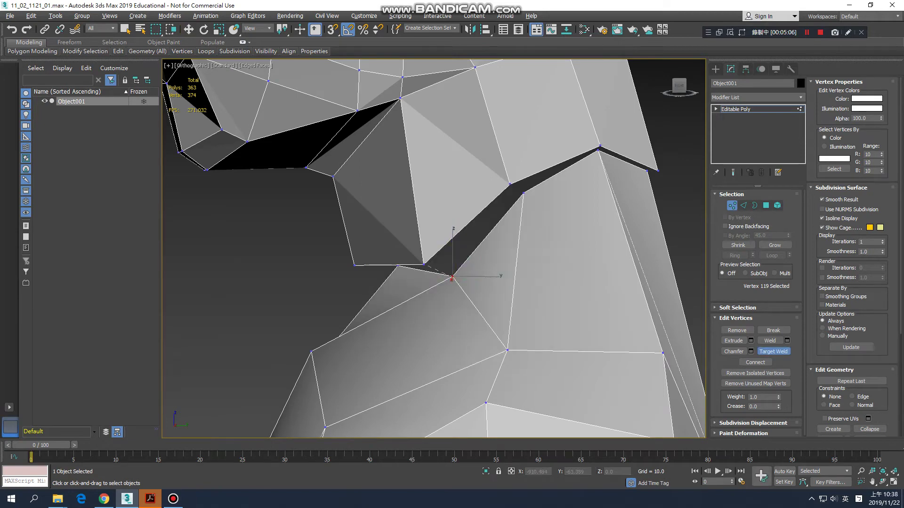
left_click(423, 265)
middle_click_drag(423, 265, 437, 269, "alt")
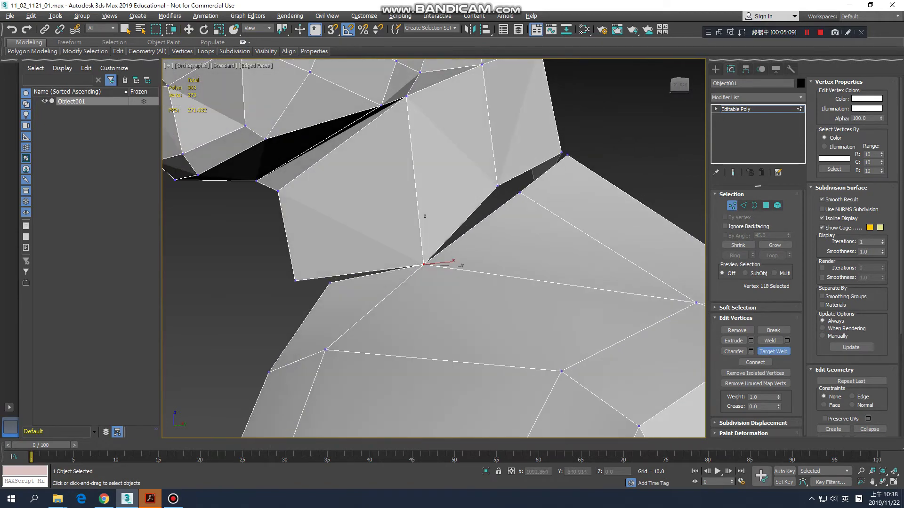
left_click(329, 282)
middle_click_drag(329, 283, 349, 274, "alt")
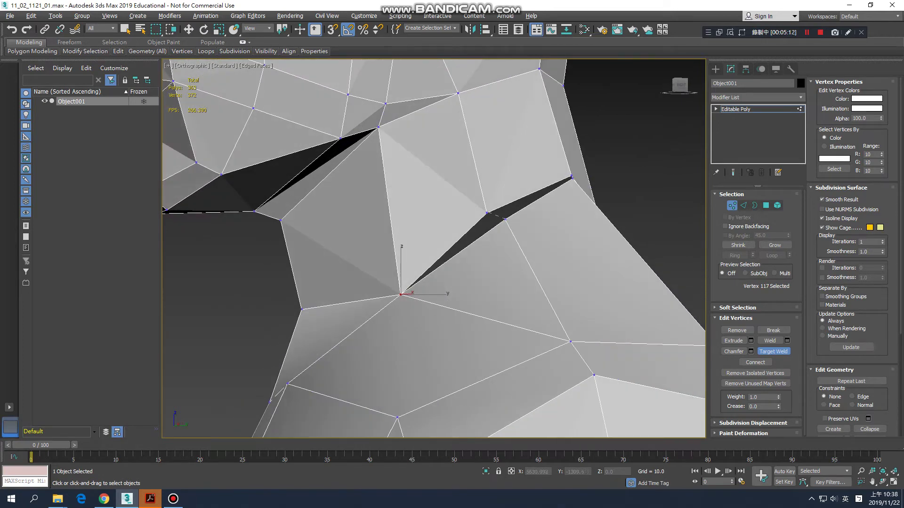
Step: Target-weld the remaining three vertex pairs along the side and back of the neck seam and end the weld command
left_click(505, 219)
middle_click_drag(505, 220, 520, 213, "alt")
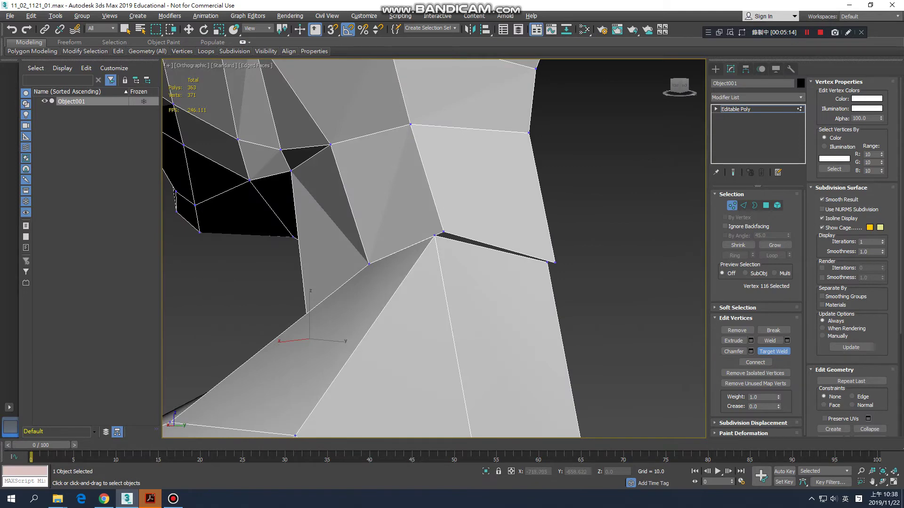
left_click(443, 232)
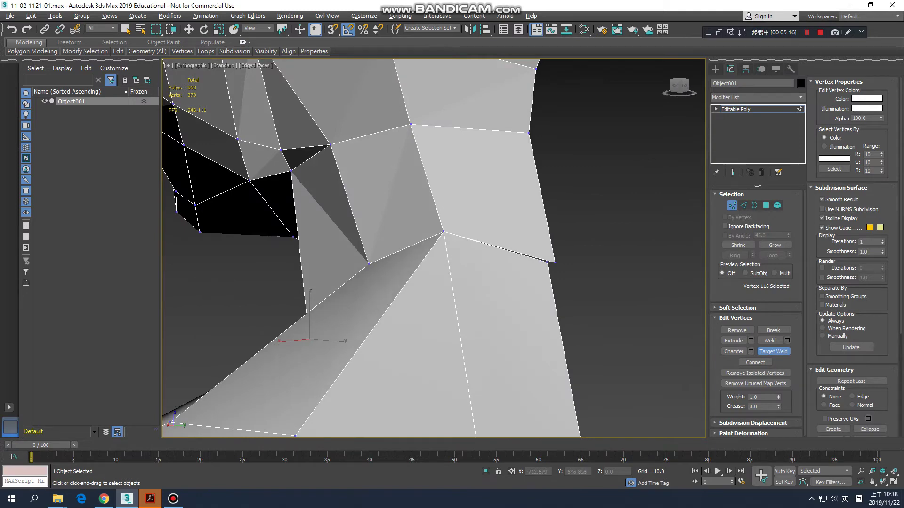
left_click(555, 262)
key("w")
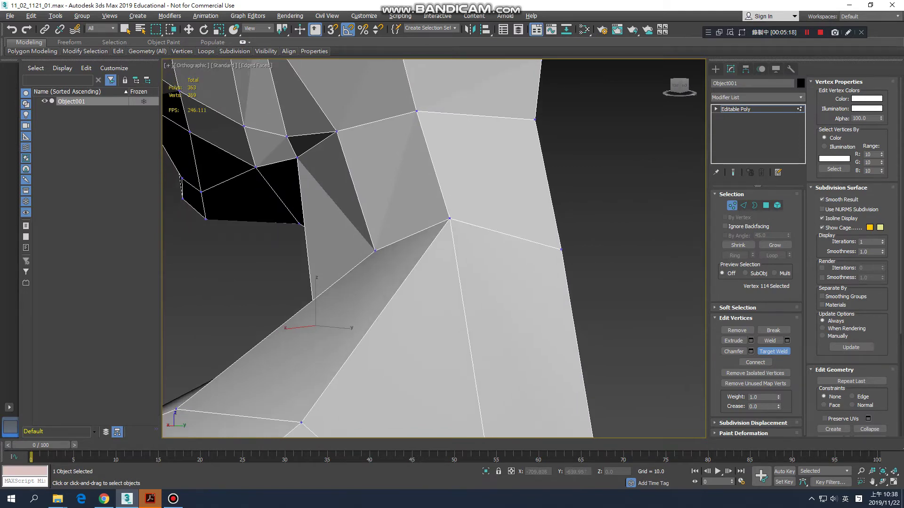
Step: Leave vertex editing and mirror the joined half body across the X axis as an instance with offset 0.0
scroll(471, 244, "down", 5)
scroll(495, 245, "down", 8)
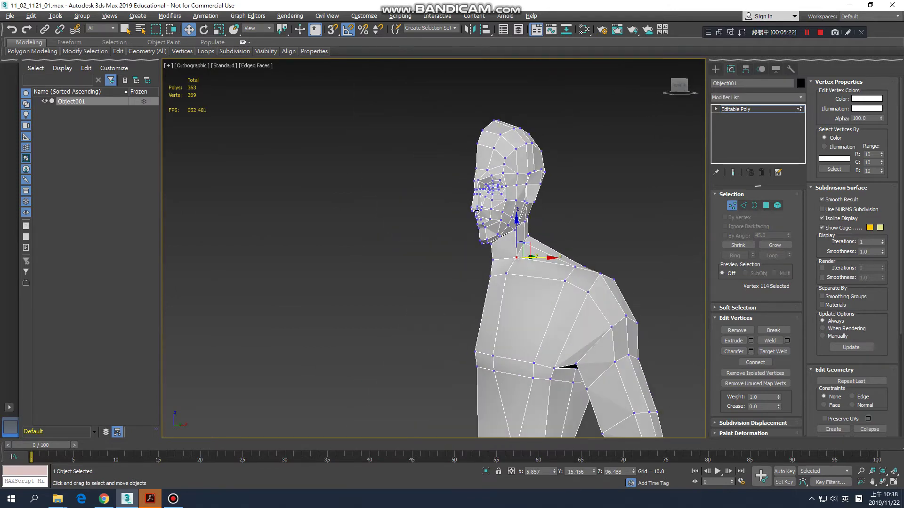
key("1")
scroll(515, 170, "down", 6)
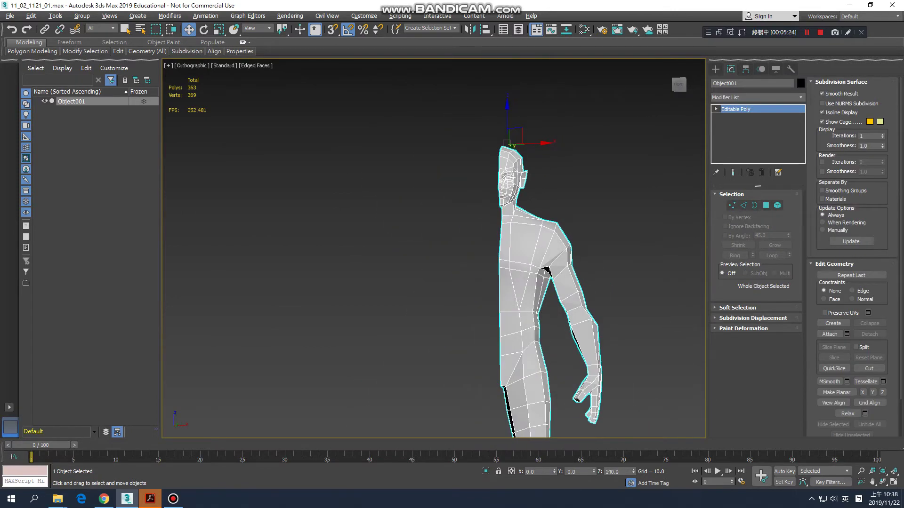
middle_click_drag(433, 250, 437, 250, "alt")
left_click(470, 29)
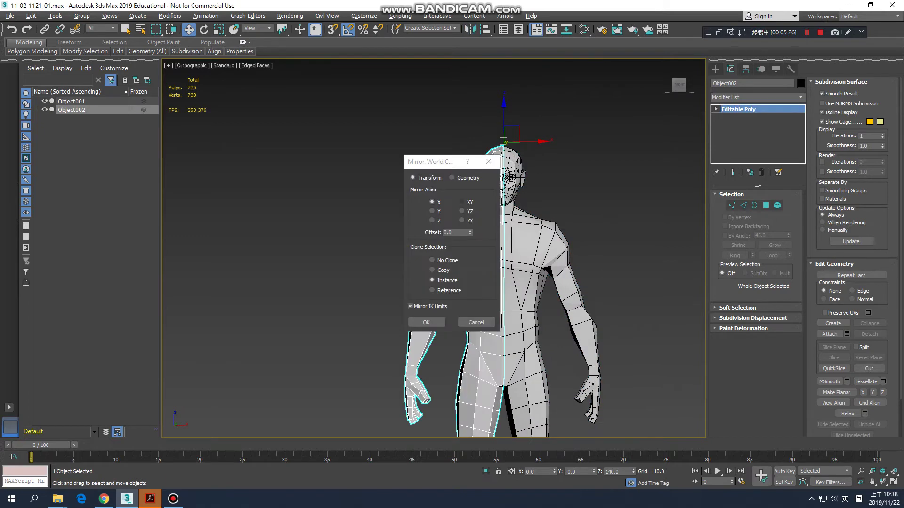
key("Return")
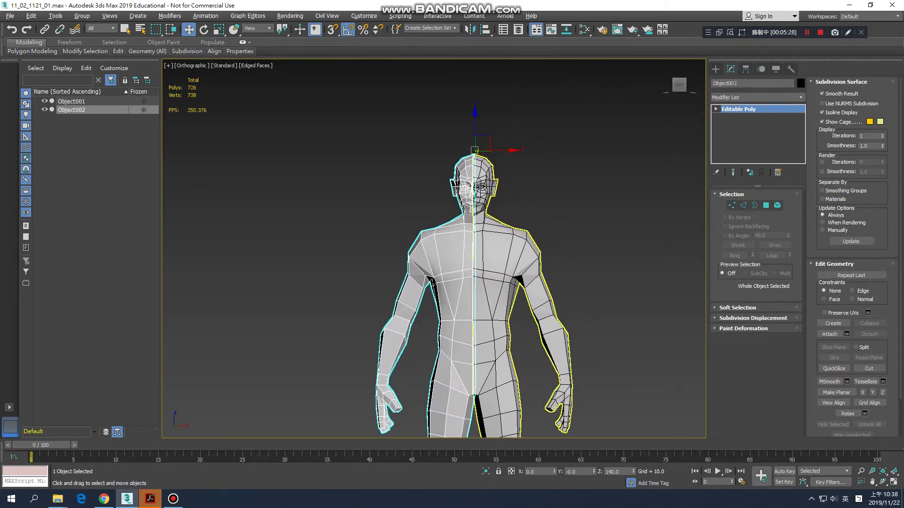
Step: Clear the selection of the mirrored instance and select the original body half, Object001
scroll(504, 296, "up", 4)
key("ctrl+d")
left_click(518, 282)
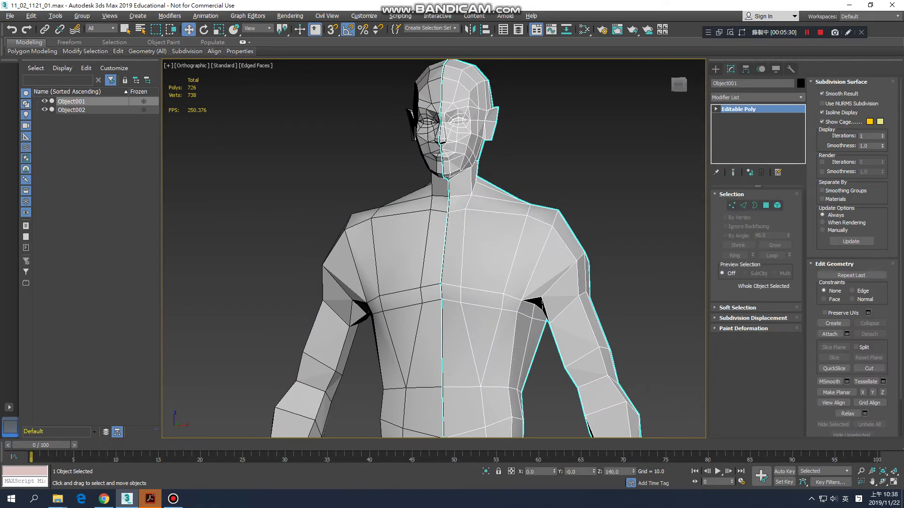
key("ctrl+d")
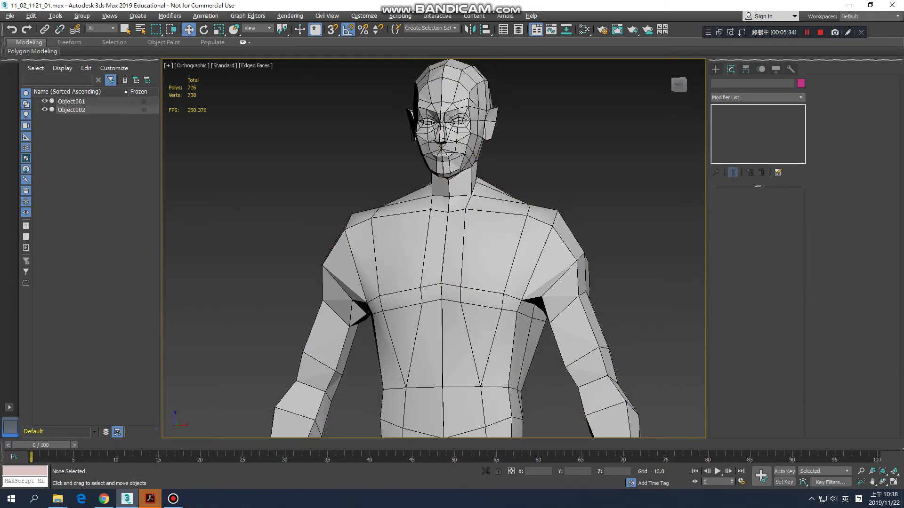
middle_click_drag(470, 283, 499, 259)
left_click(451, 244)
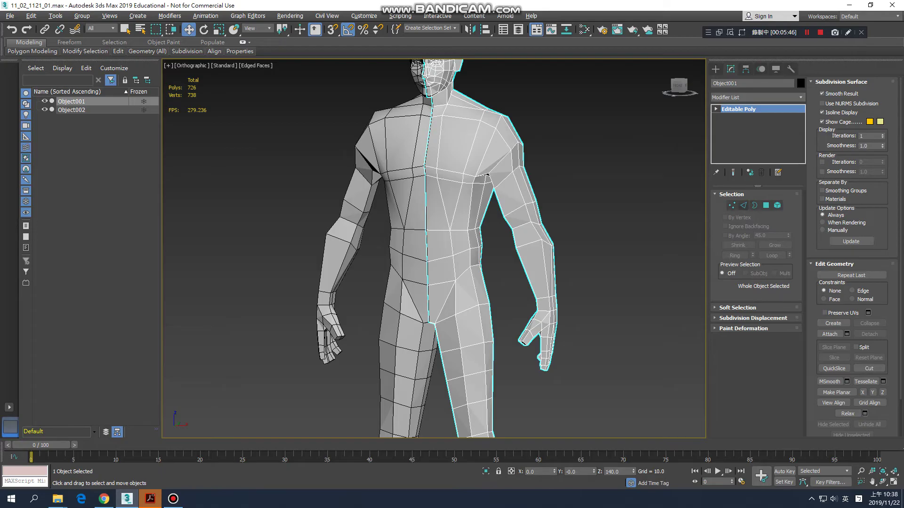
Step: Select the upper chest edge at the body's centre line and extend it to its full edge ring across the chest and arm
key("2")
middle_click_drag(499, 259, 513, 259, "alt")
scroll(424, 212, "up", 3)
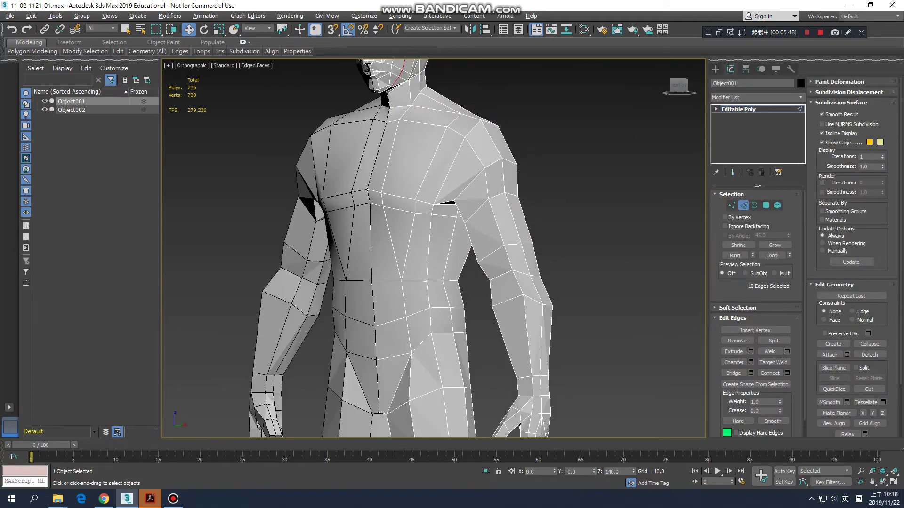
key("ctrl+d")
left_click(382, 137)
scroll(424, 235, "down", 4)
middle_click_drag(423, 235, 437, 236, "alt")
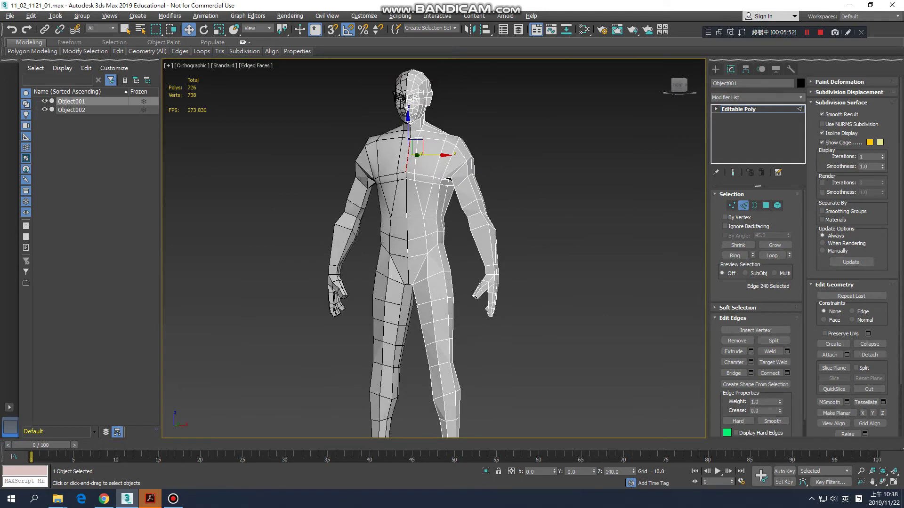
left_click(735, 255)
scroll(485, 283, "up", 6)
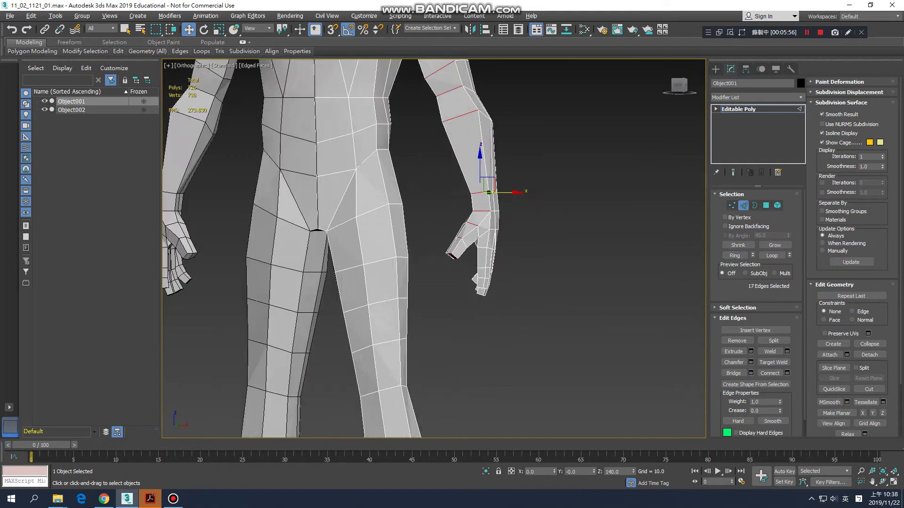
Step: Remove the ring's edges on the hand and thumb from the selection, keeping the chest and arm edges
middle_click_drag(470, 236, 407, 239, "alt")
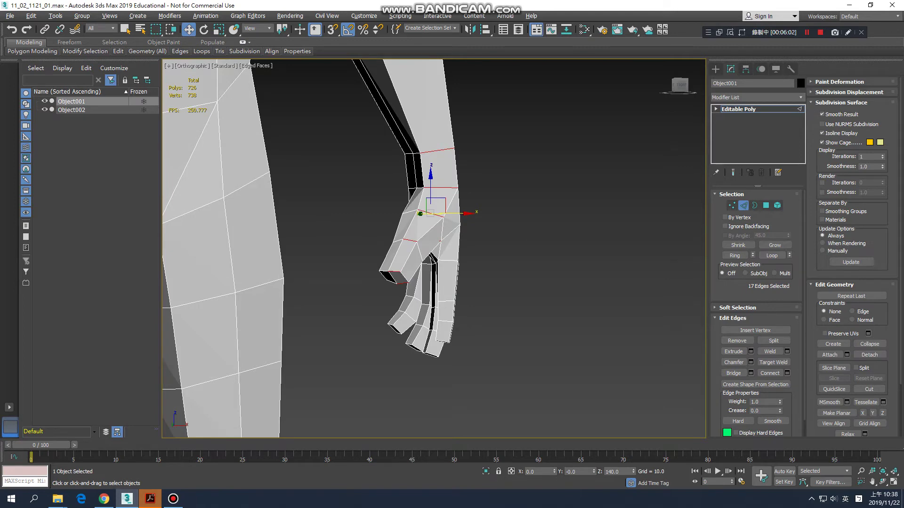
left_click_drag(491, 332, 491, 332, "alt")
scroll(455, 258, "down", 4)
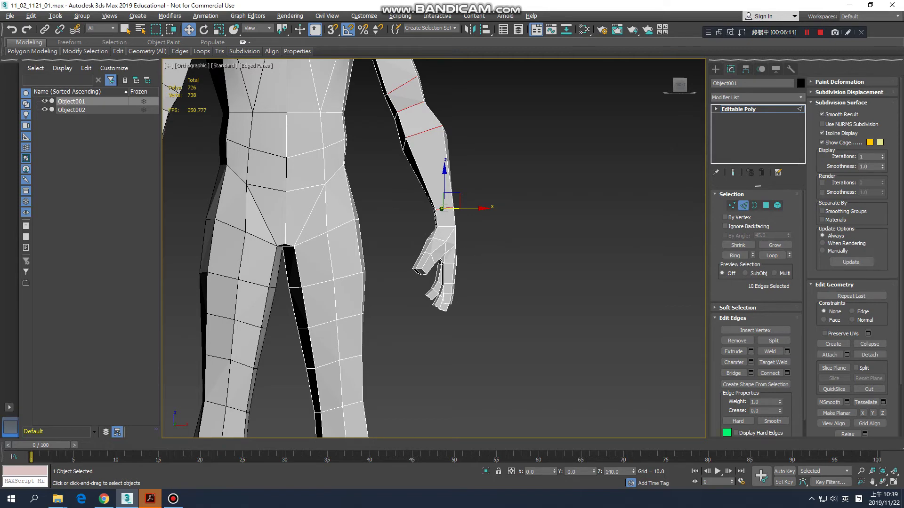
Step: Check the selected chest and arm edges on the whole body in wireframe and shaded display
scroll(433, 249, "down", 3)
mouse_move(433, 250)
middle_mouse_down("alt")
mouse_move(338, 250)
mouse_move(445, 249)
middle_mouse_up("alt")
key("F3")
key("F3")
scroll(459, 172, "up", 3)
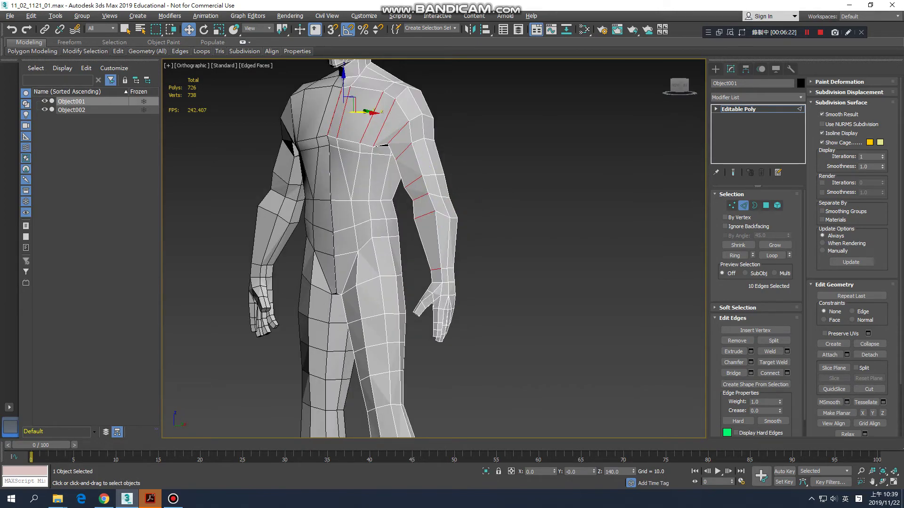
middle_click_drag(444, 249, 451, 270, "alt")
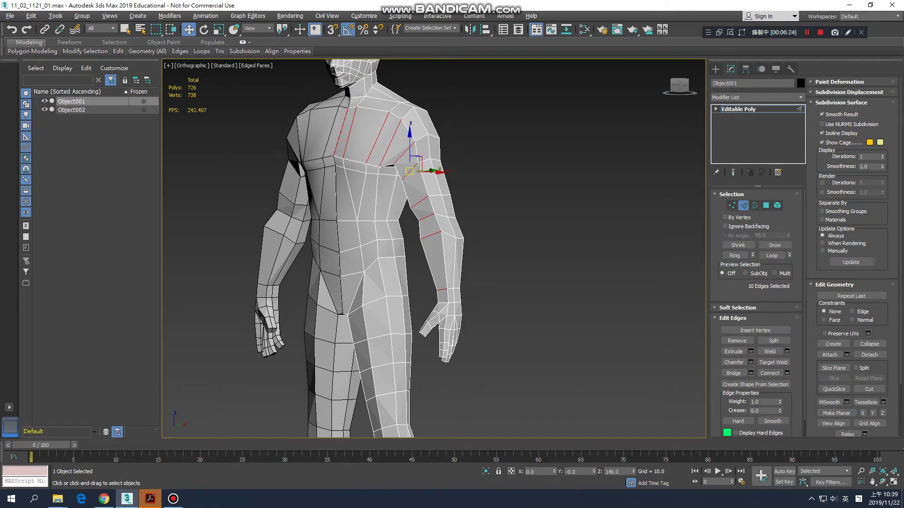
Step: Connect the selected chest and arm edges with a new line of edges
right_click(407, 167)
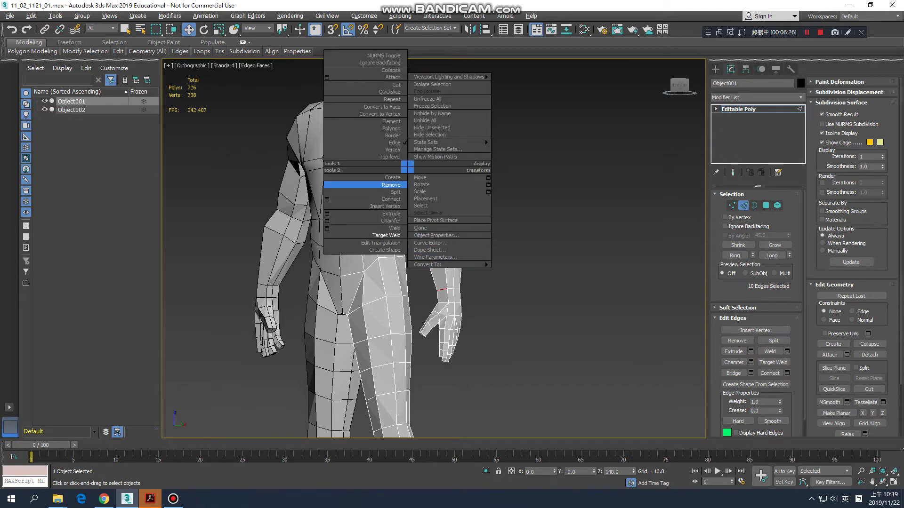
left_click(391, 199)
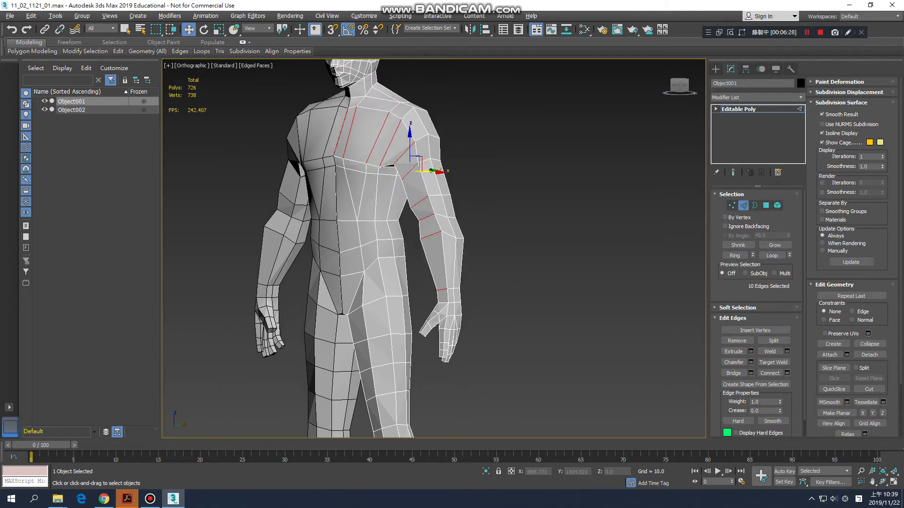
right_click(413, 201)
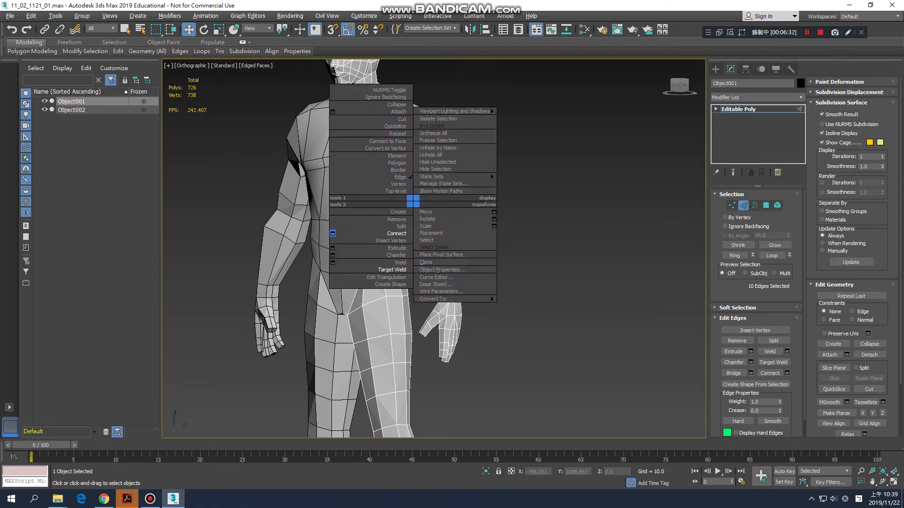
left_click(396, 234)
Step: Move the new chest and arm edges slightly forward along Y, to about Y -22.29, and clear the edge selection
middle_click_drag(396, 233, 590, 237, "alt")
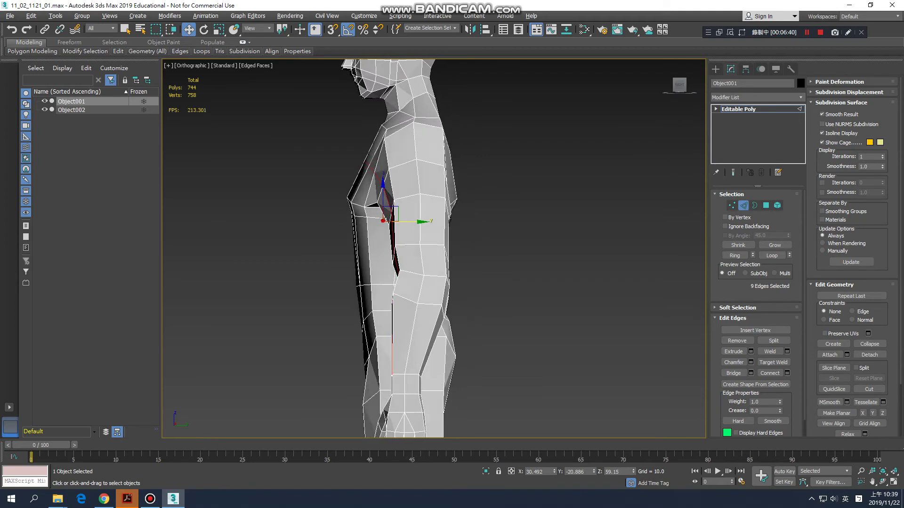
scroll(444, 198, "up", 2)
left_click_drag(395, 225, 383, 225)
middle_click_drag(384, 225, 377, 167)
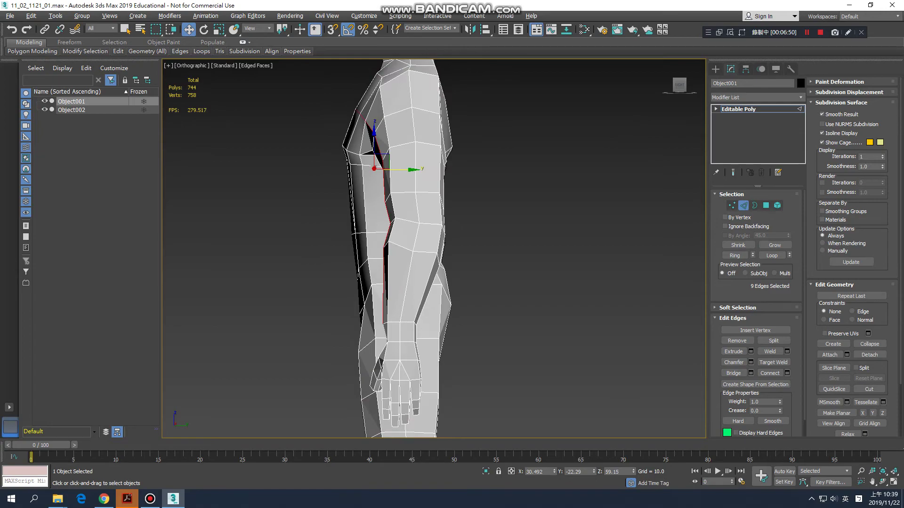
middle_click_drag(423, 235, 475, 245, "alt")
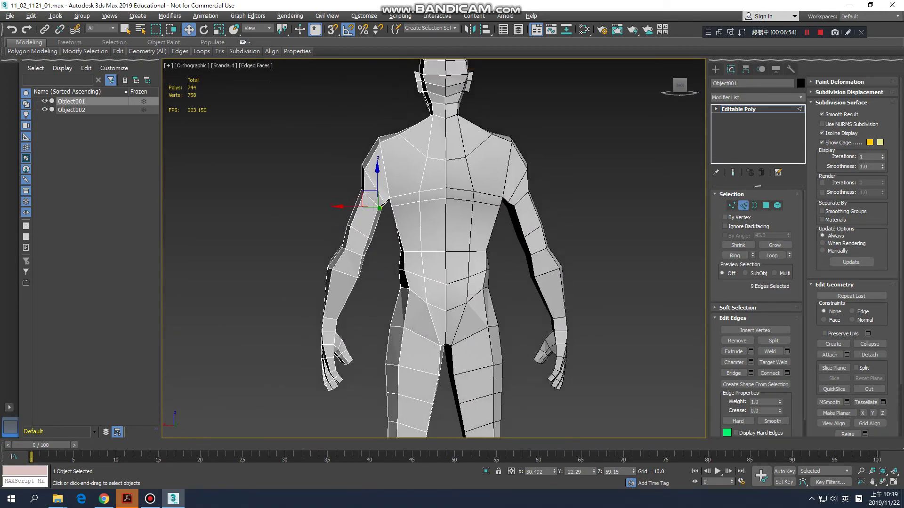
scroll(407, 178, "up", 3)
key("ctrl+d")
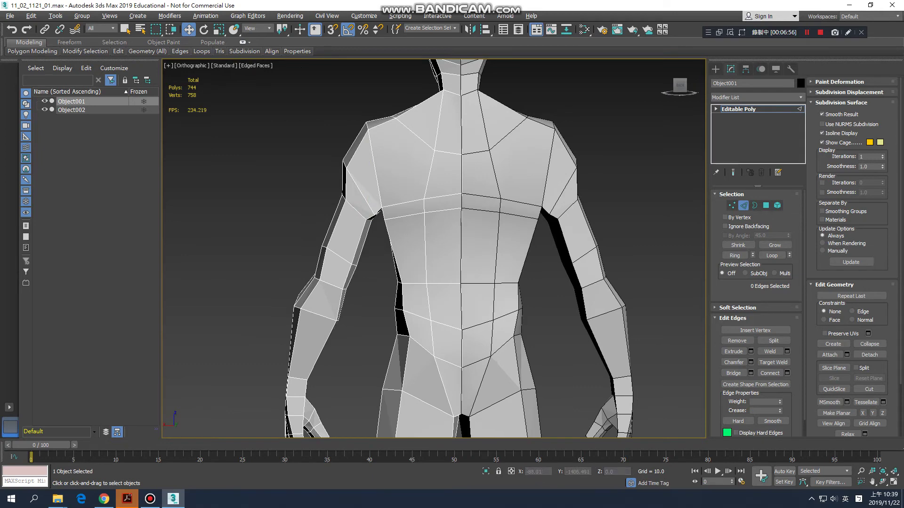
left_click(462, 181)
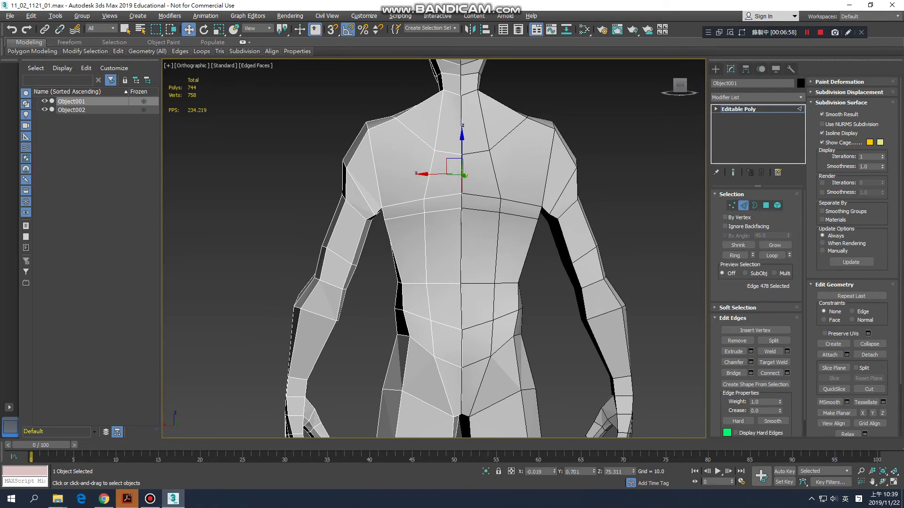
left_click(734, 255)
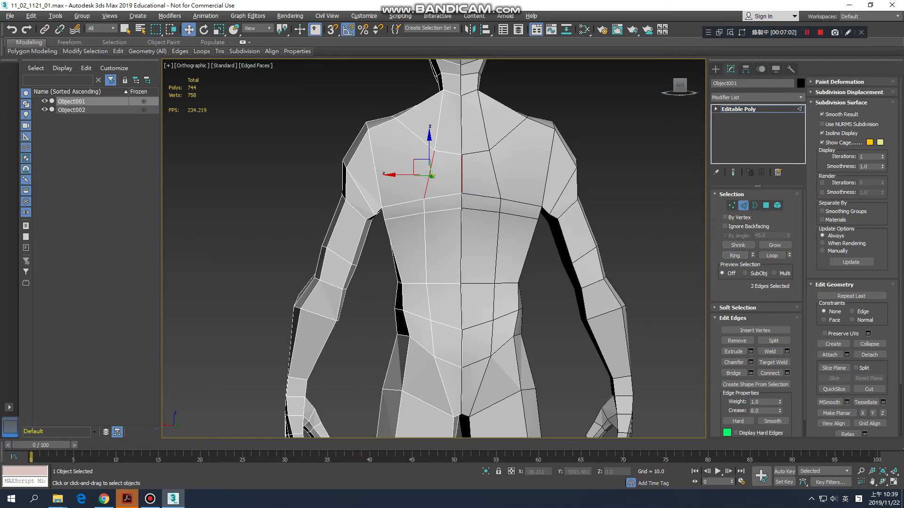
mouse_move(426, 169)
middle_mouse_down("alt")
mouse_move(409, 170)
mouse_move(421, 171)
middle_mouse_up("alt")
key("ctrl+d")
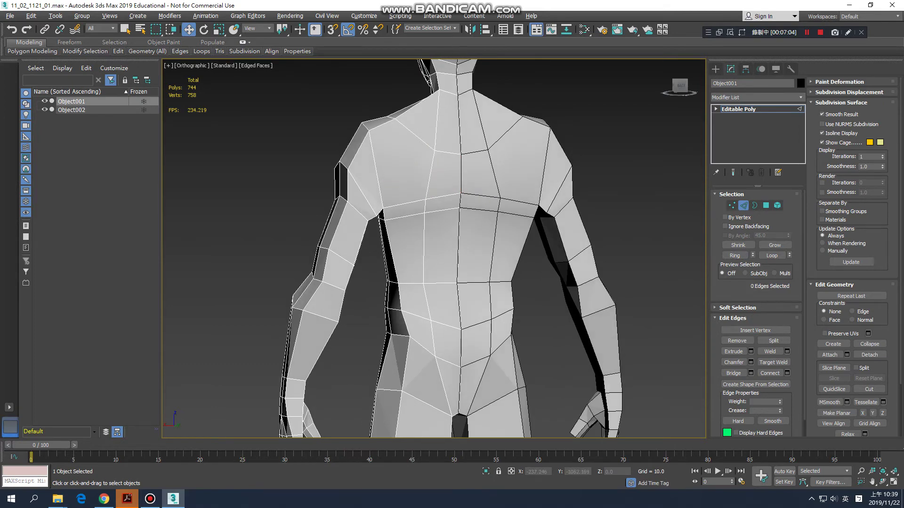
Step: Select the edge ring running from behind the shoulder down the arm, and add the two upper back edges beside the centre line
left_click(377, 168)
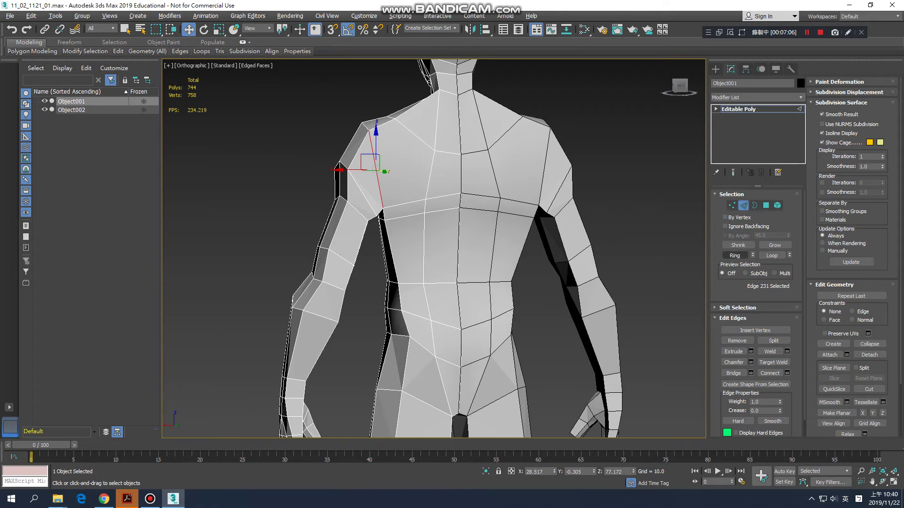
left_click(734, 255)
scroll(402, 153, "up", 3)
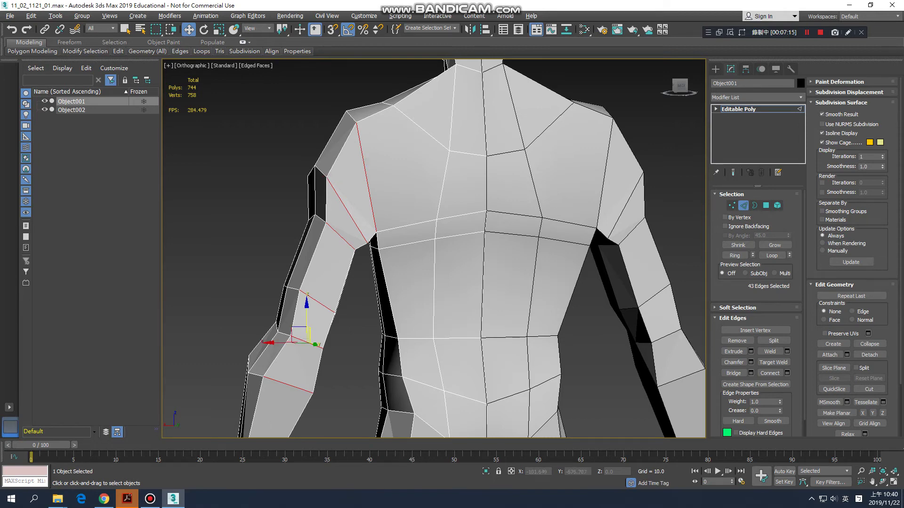
middle_click_drag(433, 236, 407, 265)
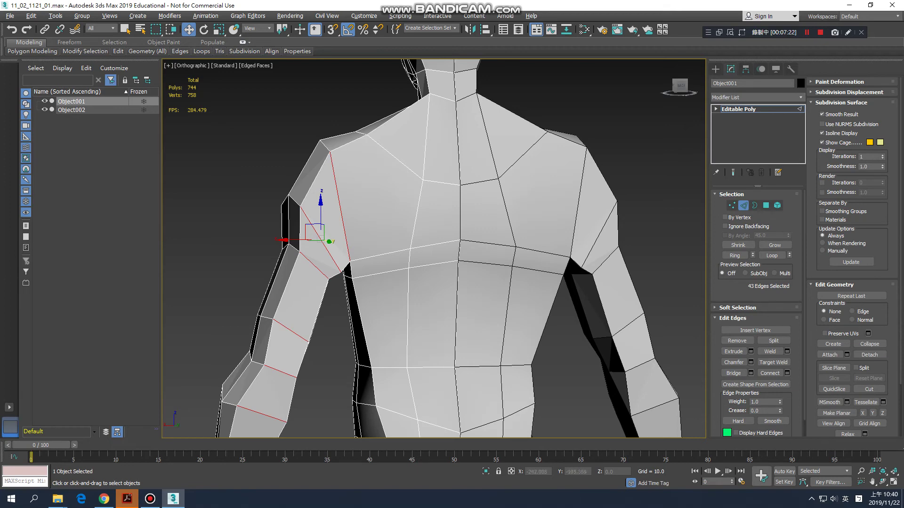
scroll(432, 249, "down", 3)
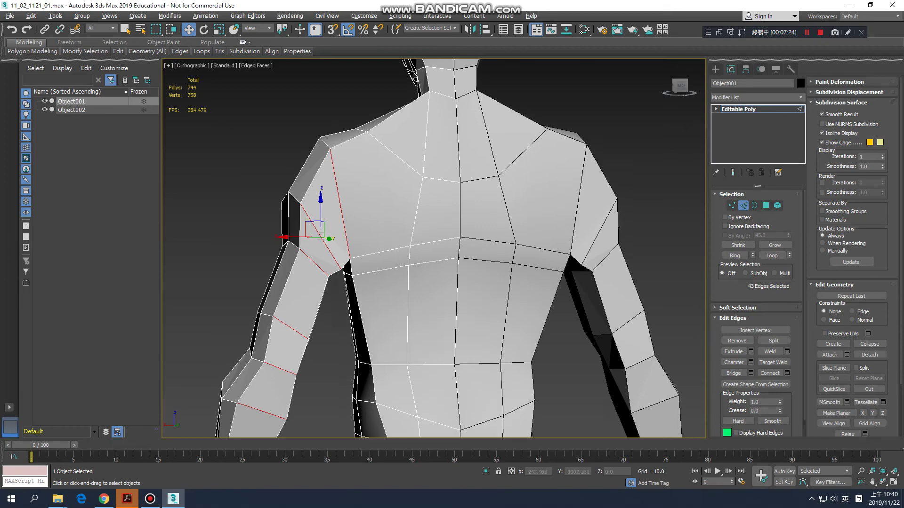
middle_click_drag(433, 249, 489, 245, "alt")
scroll(433, 250, "down", 2)
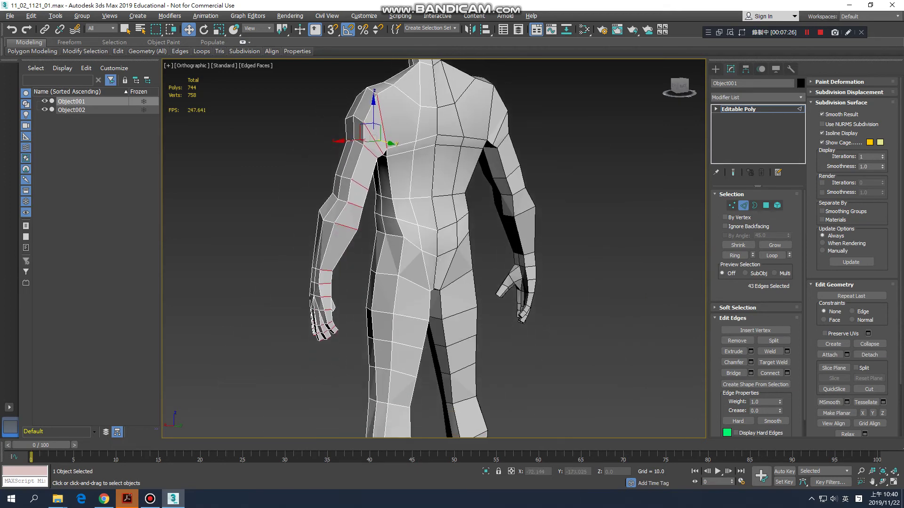
middle_click_drag(433, 250, 466, 248, "alt")
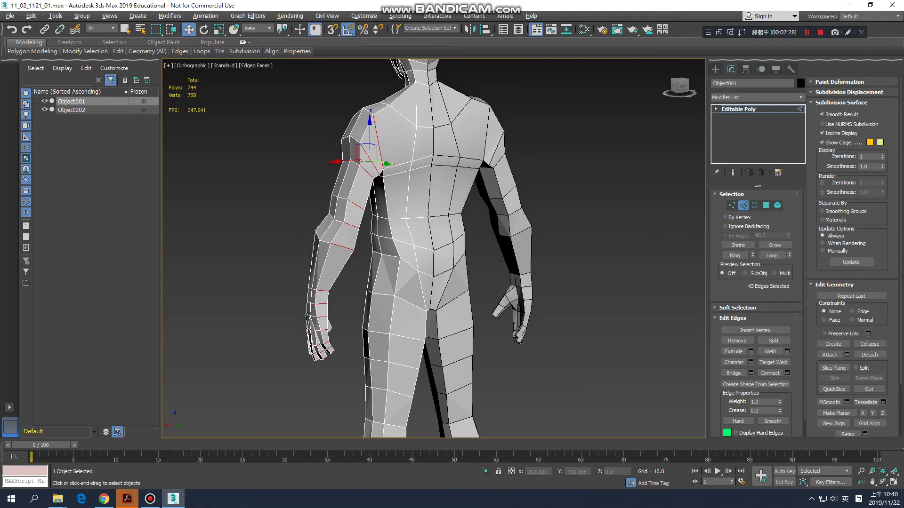
left_click(414, 141, "ctrl")
left_click(433, 141, "ctrl")
Step: Remove the hand and wrist edges from the selection, keeping the upper back and arm edges down to the forearm
scroll(357, 292, "up", 2)
middle_click_drag(358, 292, 419, 204)
middle_click_drag(350, 234, 346, 235, "alt")
middle_click_drag(345, 197, 340, 198, "alt")
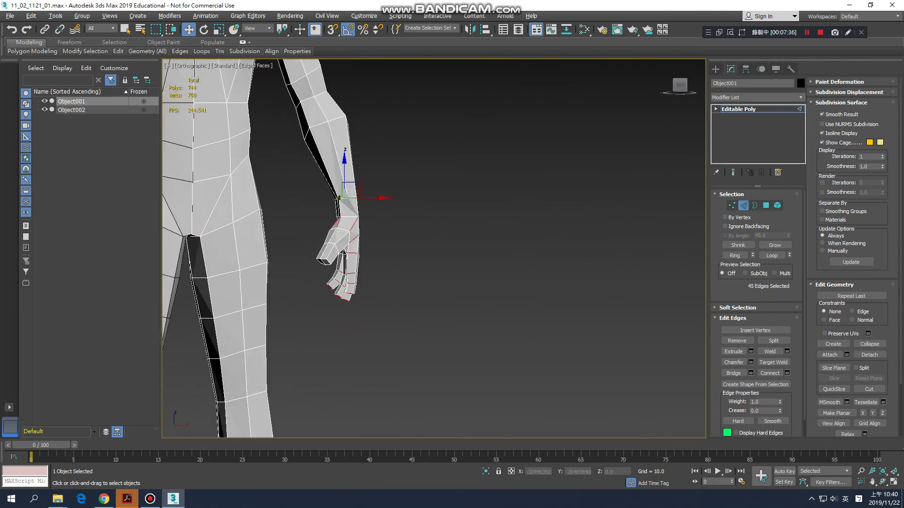
left_click_drag(331, 234, 311, 217)
middle_click_drag(329, 211, 280, 215, "alt")
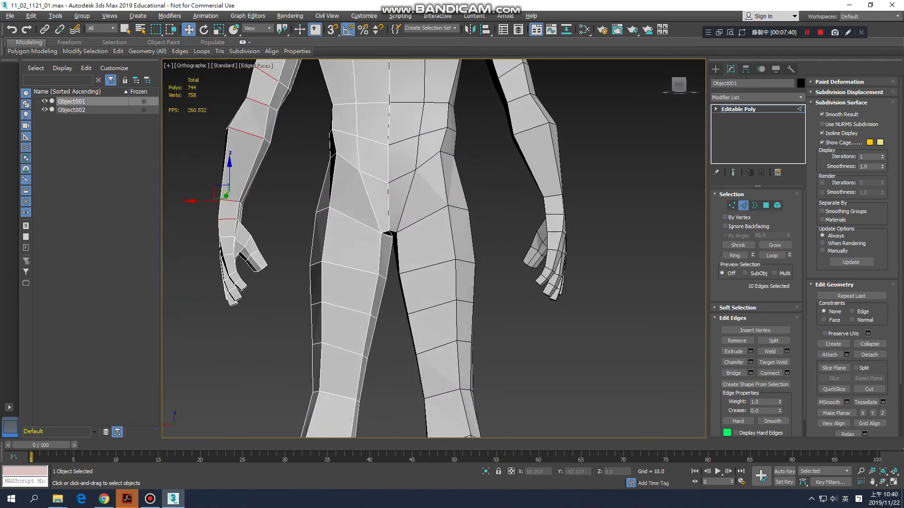
left_click_drag(255, 230, 255, 215, "alt")
middle_click_drag(254, 216, 344, 253, "alt")
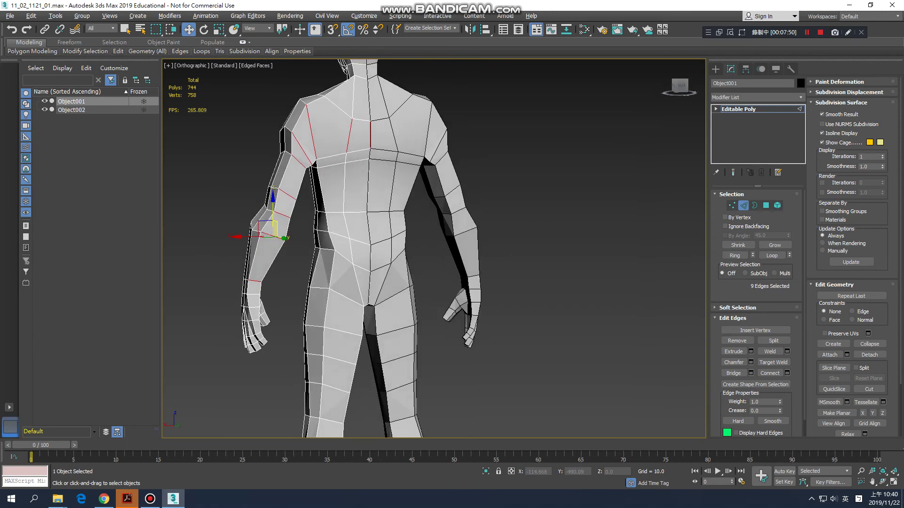
Step: Connect the selected upper back and arm edges and move the new edges about 1.13 units backward along Y
right_click(279, 213)
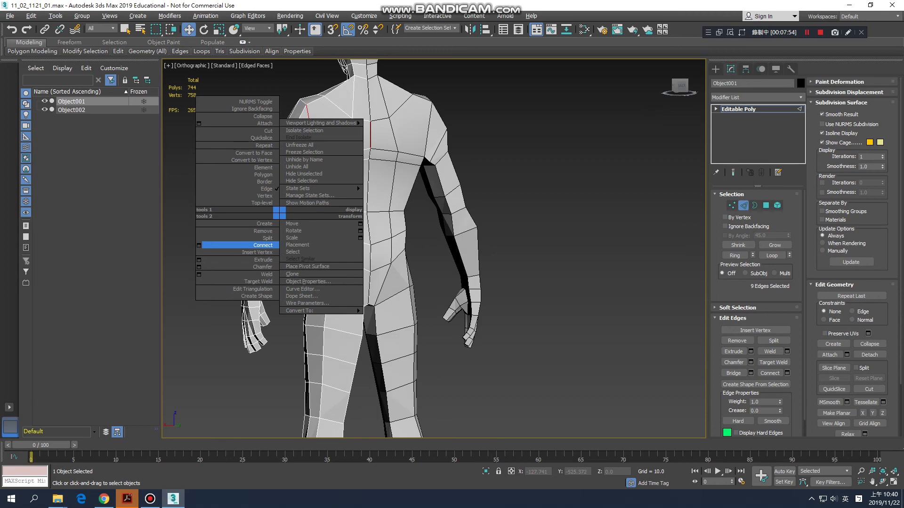
left_click(264, 245)
middle_click_drag(263, 245, 348, 245, "alt")
scroll(291, 211, "up", 3)
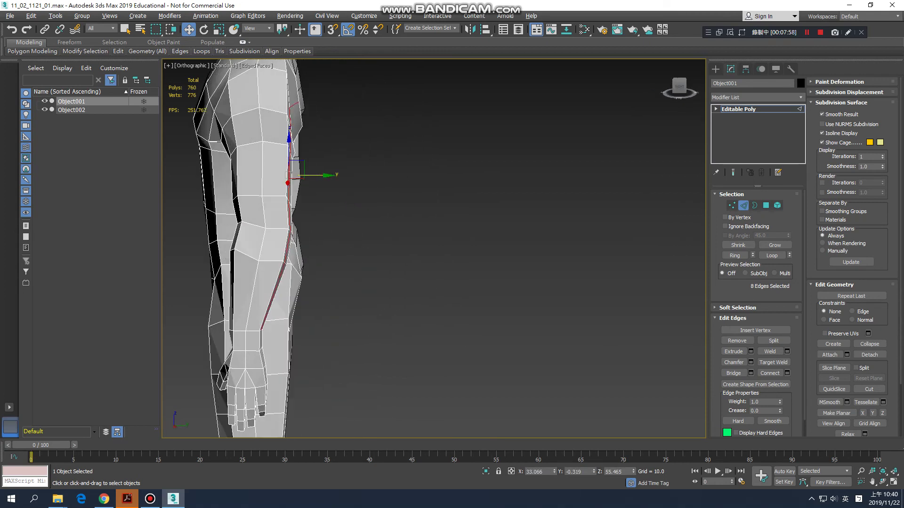
left_click_drag(310, 175, 315, 175)
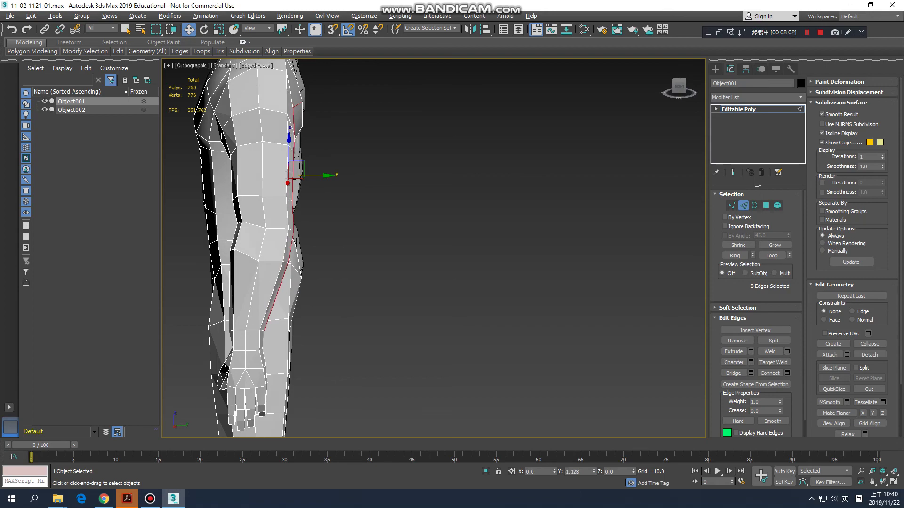
middle_click_drag(315, 175, 211, 155, "alt")
scroll(283, 189, "up", 3)
scroll(301, 235, "down", 3)
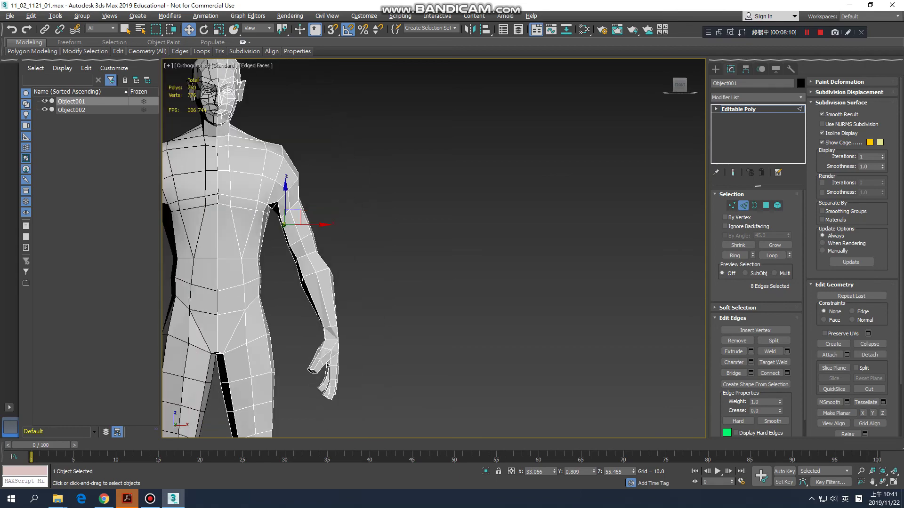
middle_click_drag(301, 235, 396, 244, "alt")
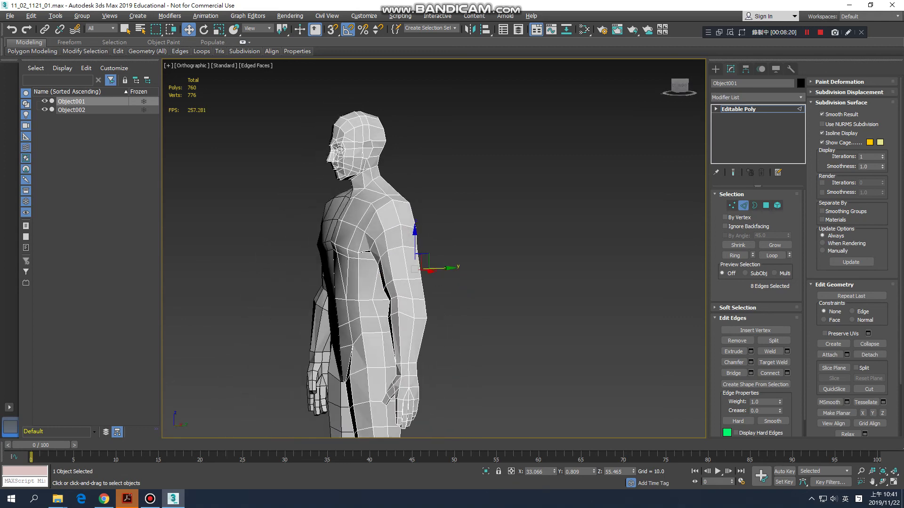